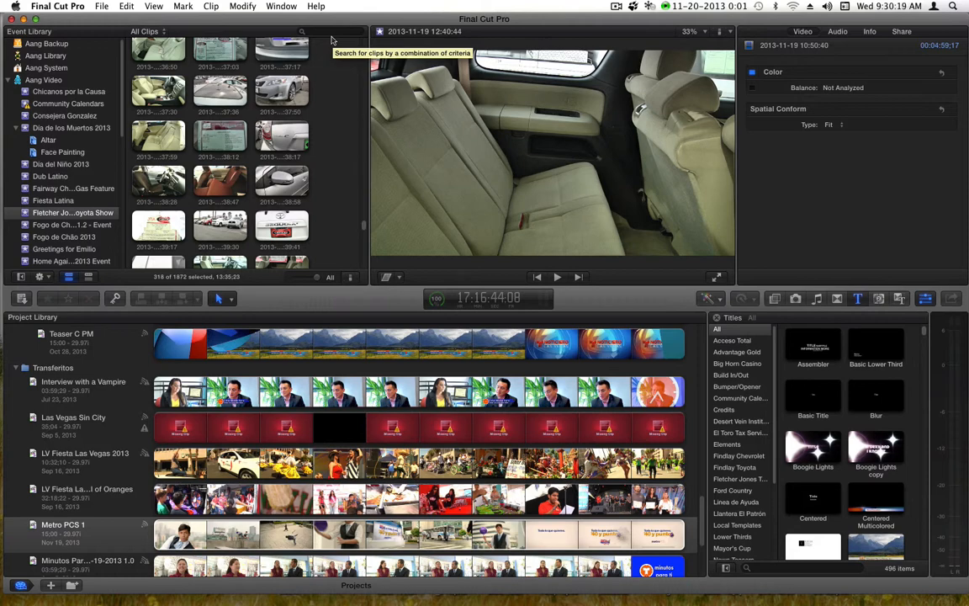
Open the camera card for media import in thumbnail view and select clips 0001B0 and 0005TN
key("super+i")
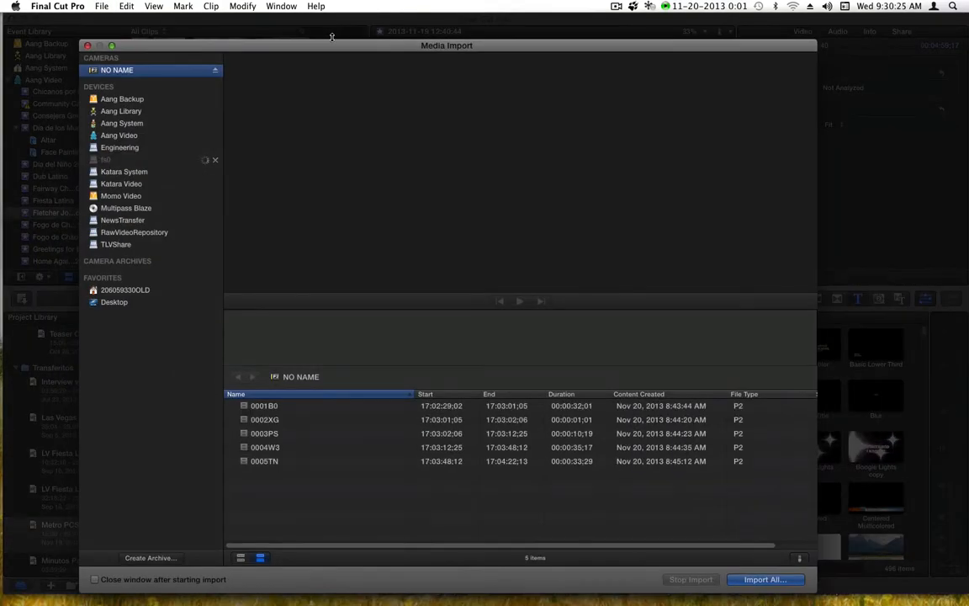
left_click(240, 557)
left_click(278, 375)
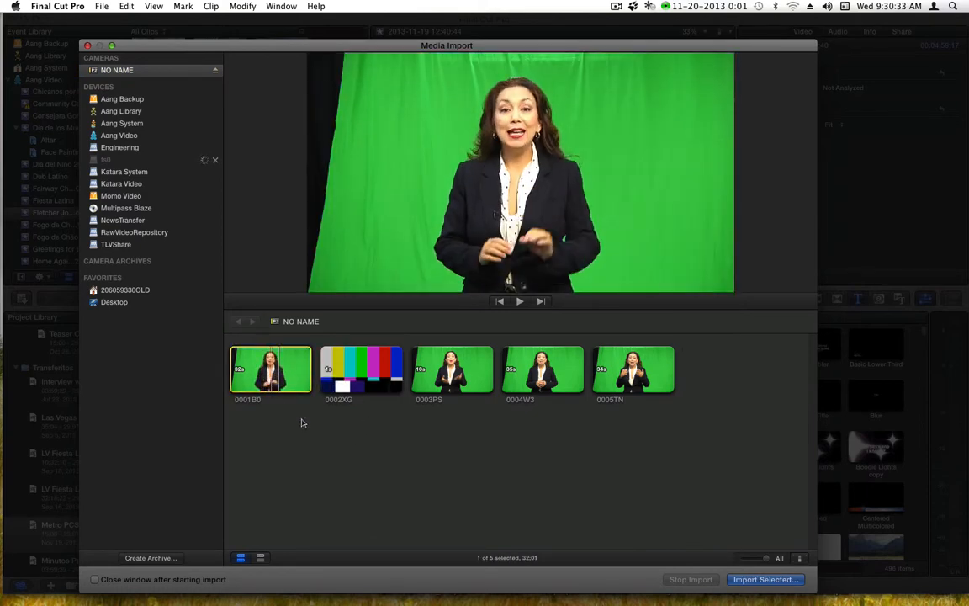
left_click(624, 374, "super")
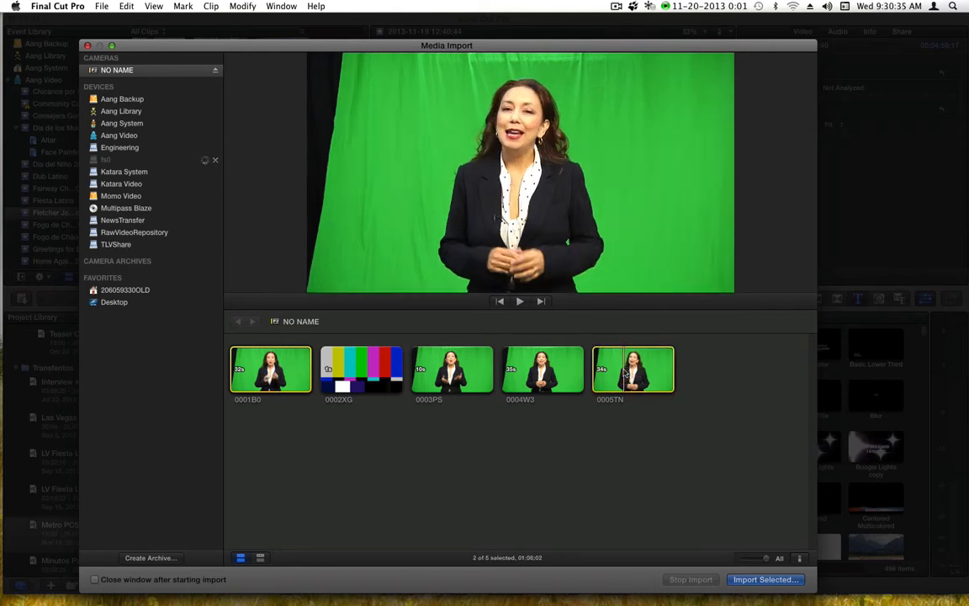
Import the selected clips into the existing event named after the presenter and close the import window
left_click(765, 580)
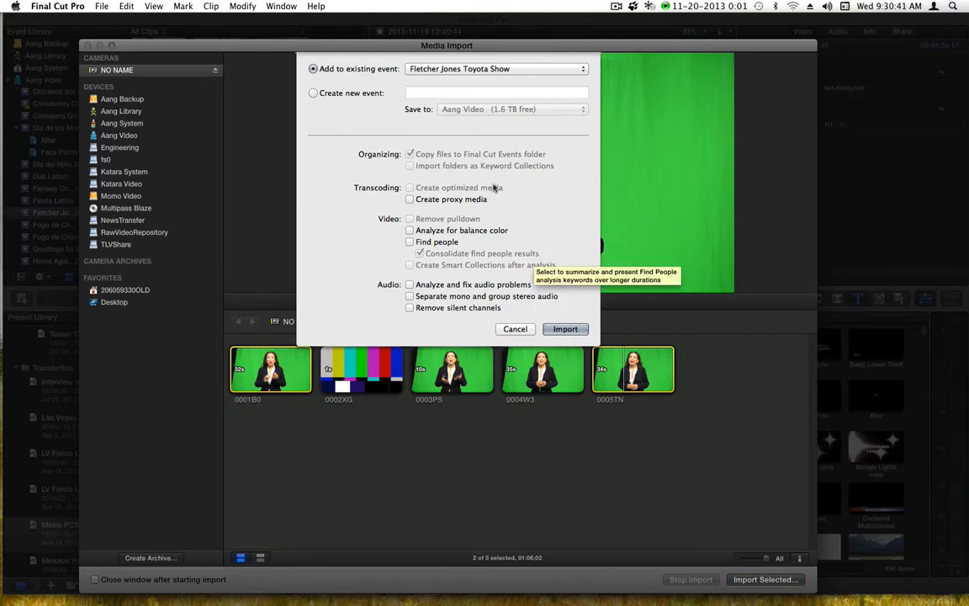
left_click(433, 69)
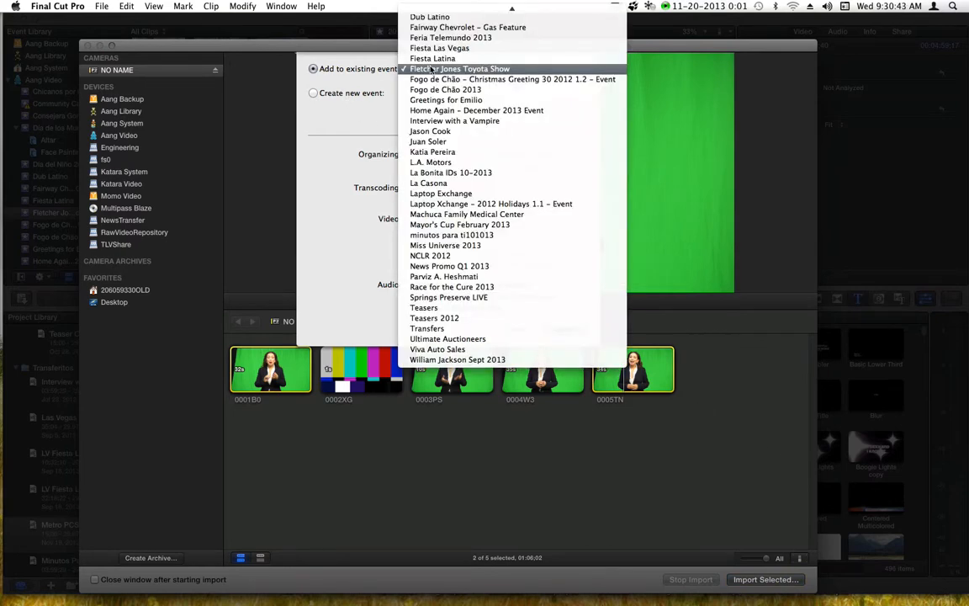
scroll(439, 89, "up", 3)
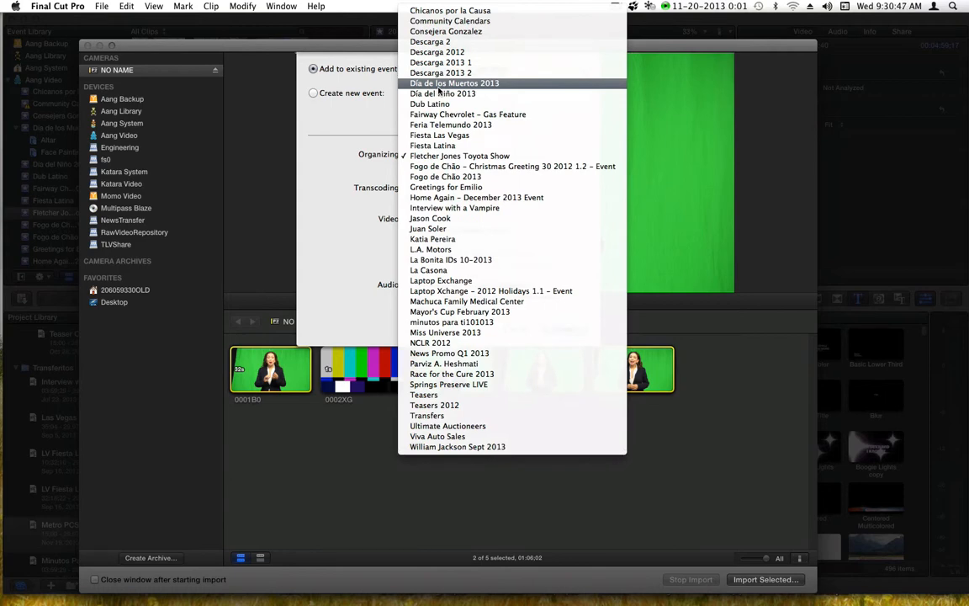
left_click(452, 241)
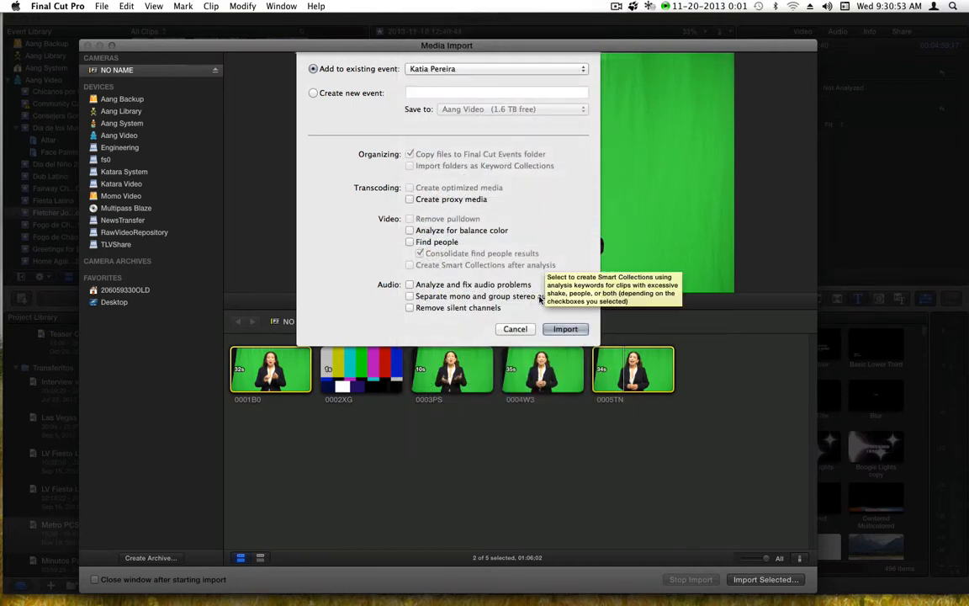
left_click(566, 329)
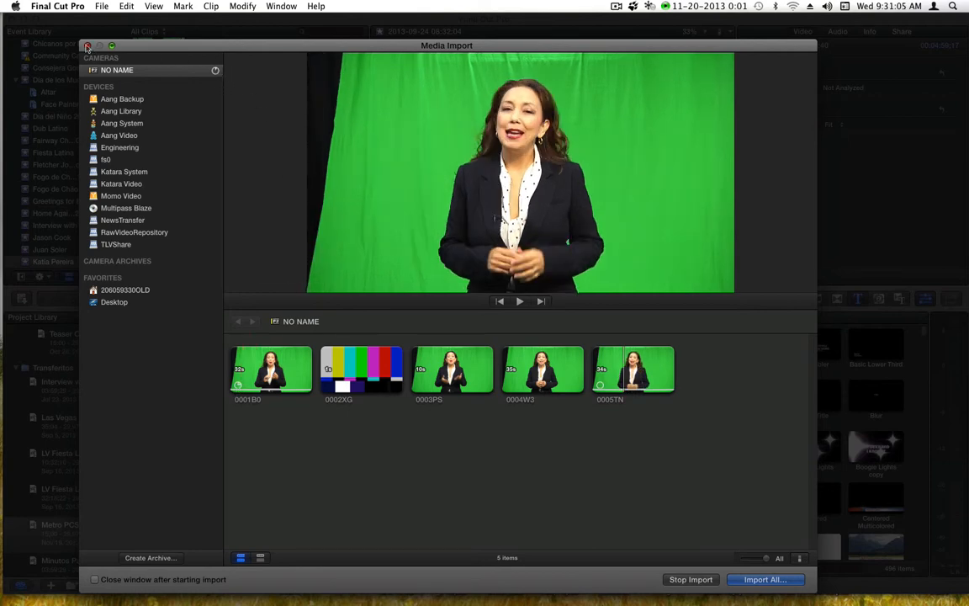
left_click(87, 47)
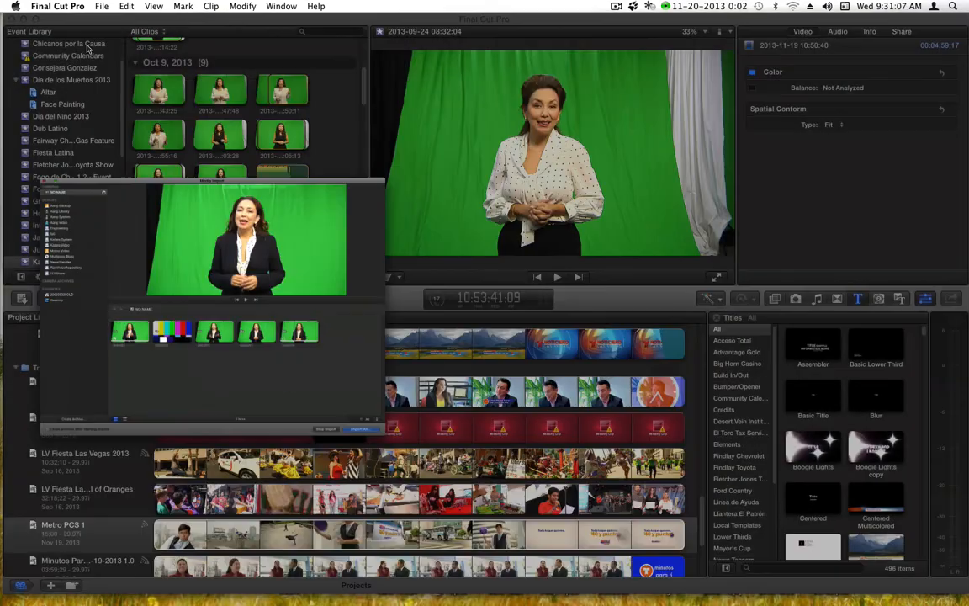
Look over the two imported Nov 20, 2013 clips in the presenter's event
scroll(286, 211, "up", 5)
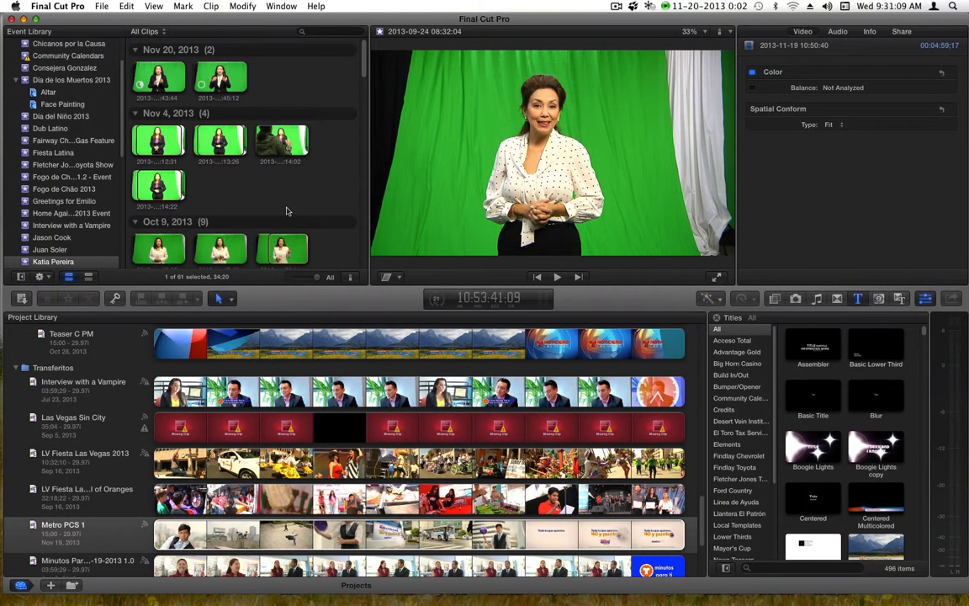
left_click(139, 71)
left_click(217, 78)
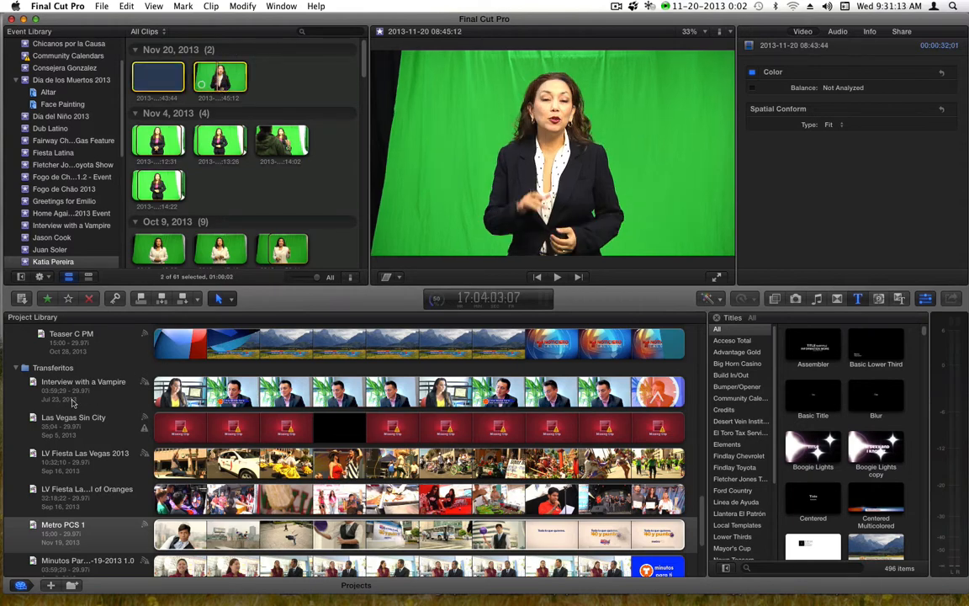
Collapse the Teasers and Transferitos folders in the Project Library and expand the presenter's project folder
scroll(73, 402, "up", 10)
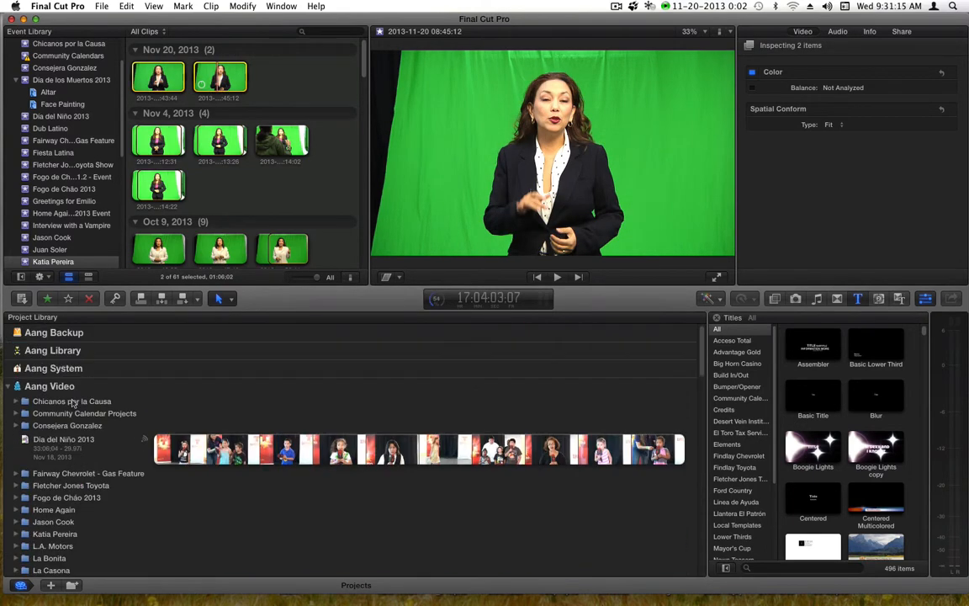
scroll(72, 403, "down", 10)
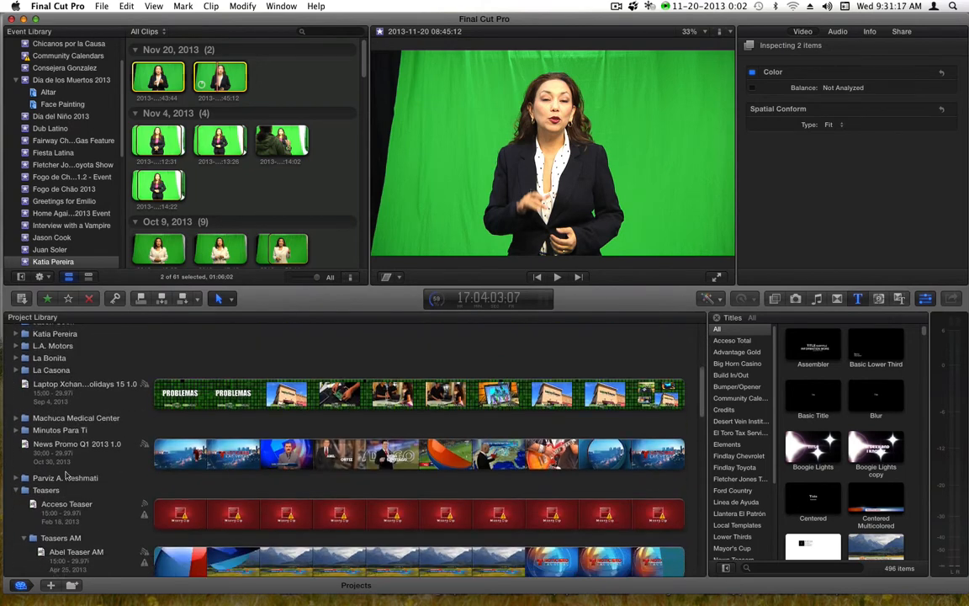
left_click(24, 469)
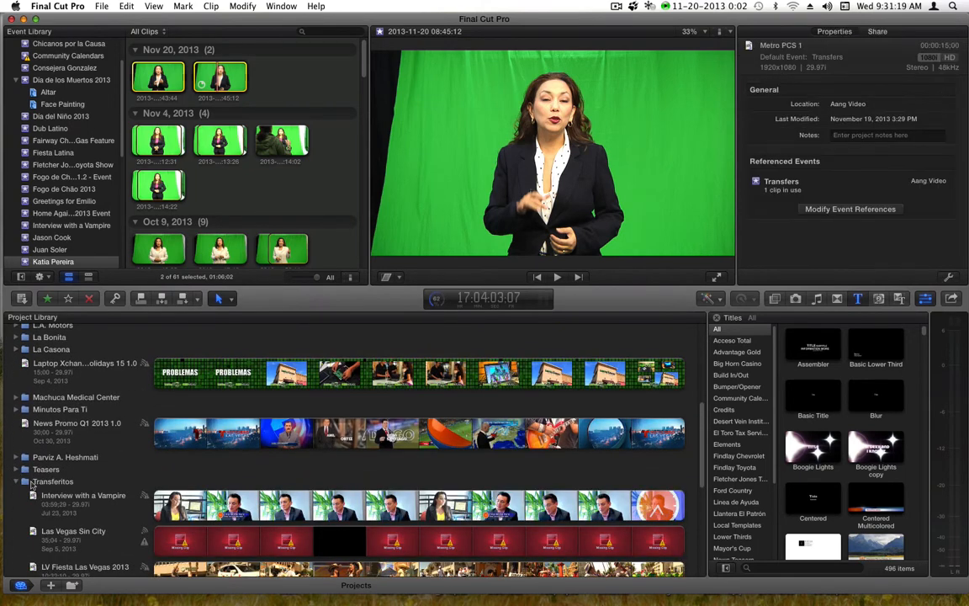
left_click(15, 481)
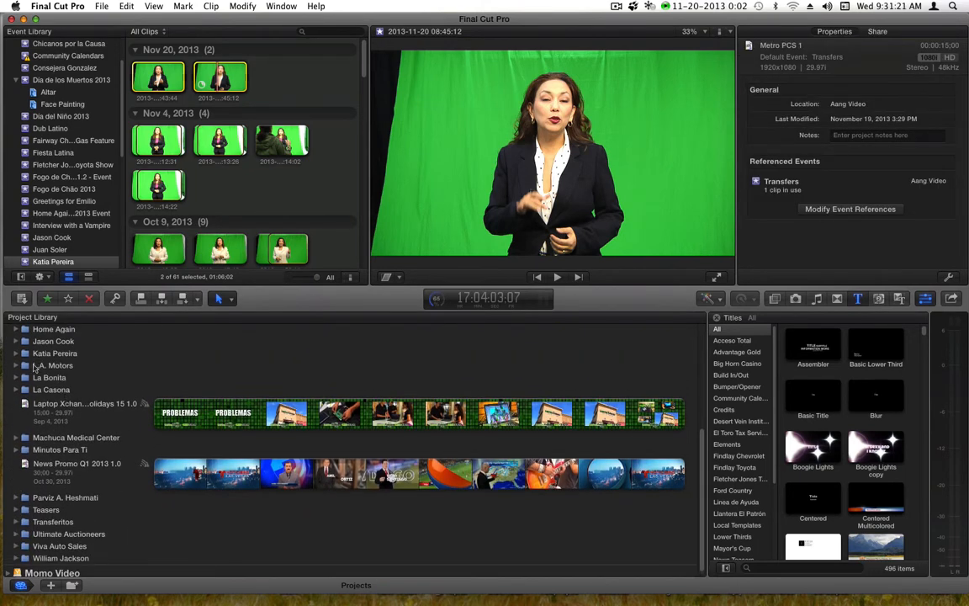
left_click(18, 356)
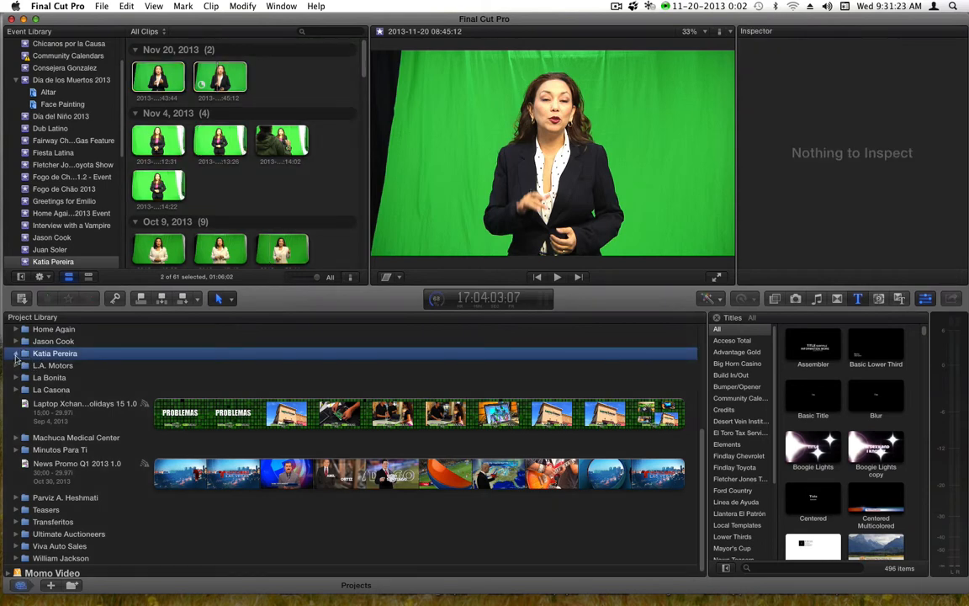
left_click(15, 355)
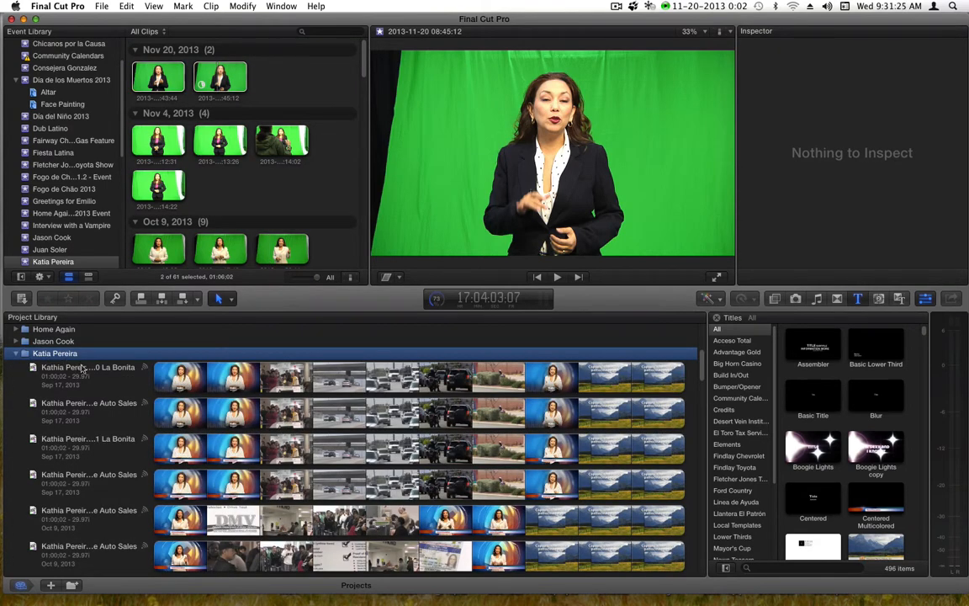
Check the full name of the existing 08-15-2013 immigration segment project in the presenter's folder
scroll(82, 368, "down", 5)
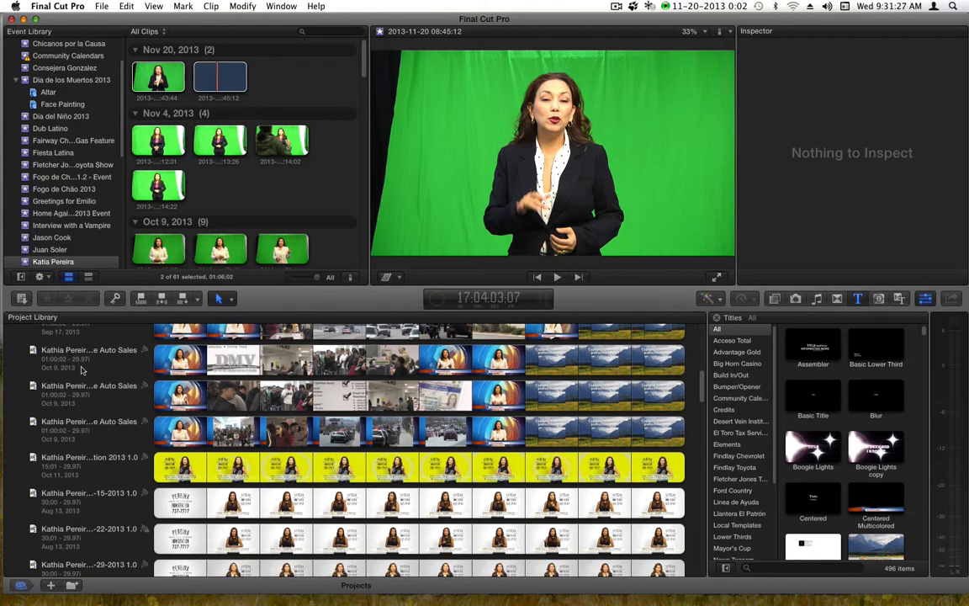
scroll(82, 368, "down", 1)
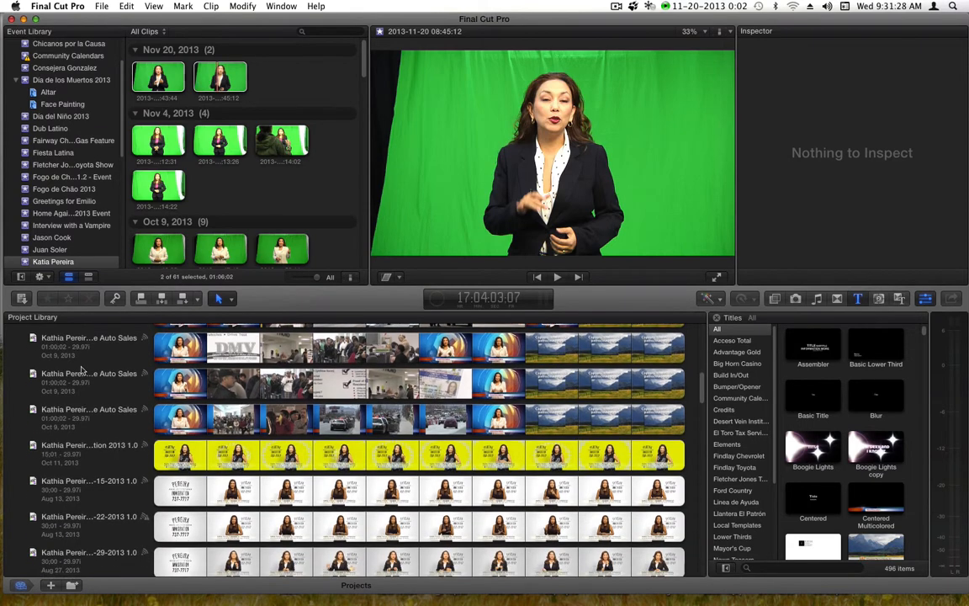
left_click(85, 494)
scroll(85, 494, "down", 1)
scroll(126, 481, "down", 1)
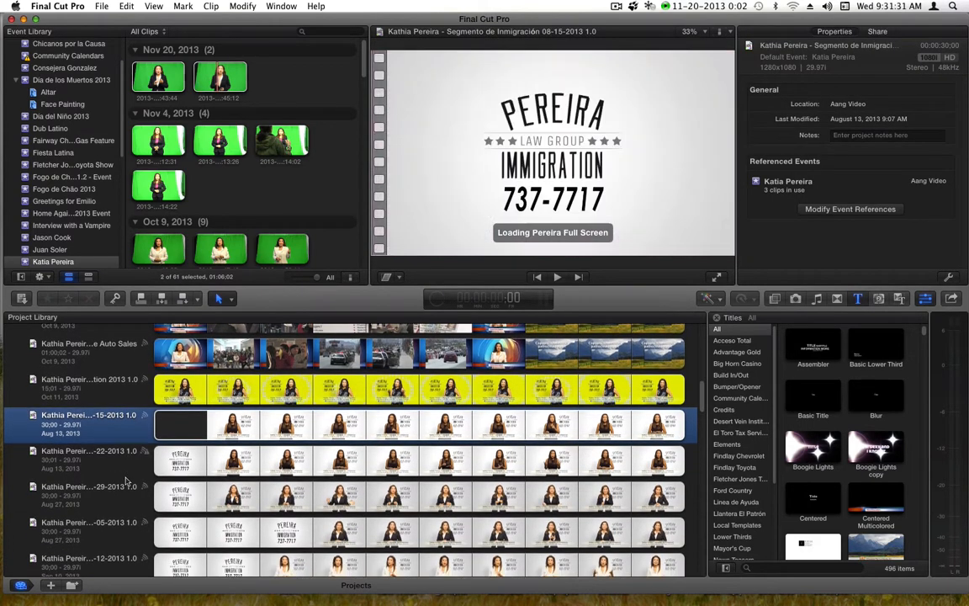
Create a project in the presenter's folder, named with the presenter's full name followed by "- Segmento de Inmigración 11-21-2013 1.0"
scroll(125, 480, "up", 10)
scroll(123, 480, "down", 2)
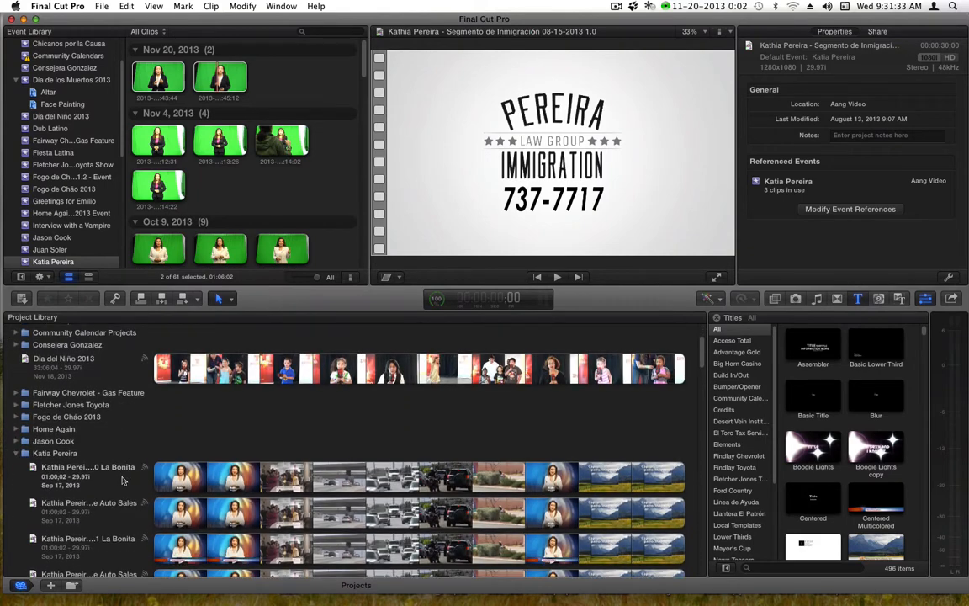
right_click(66, 454)
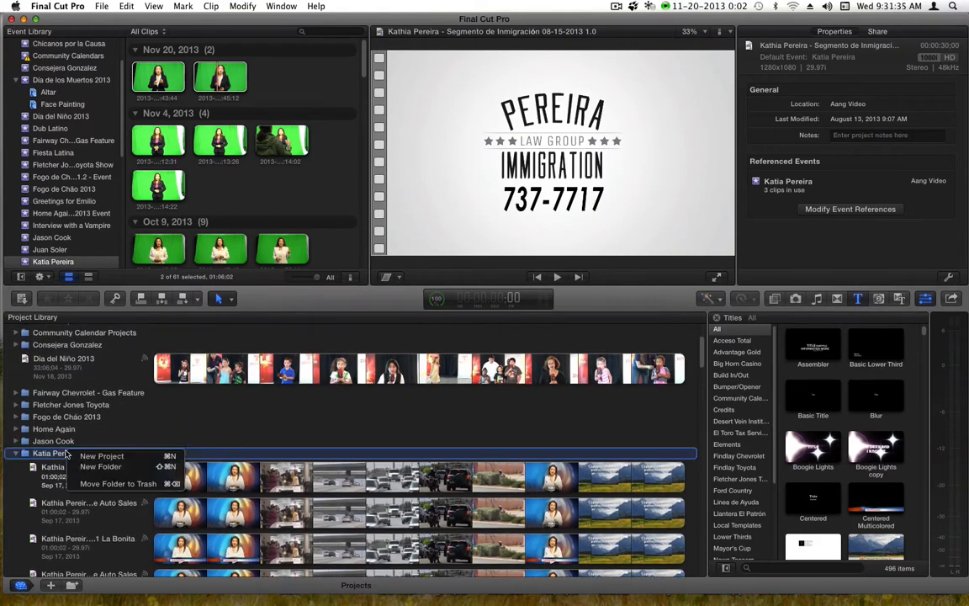
left_click(101, 461)
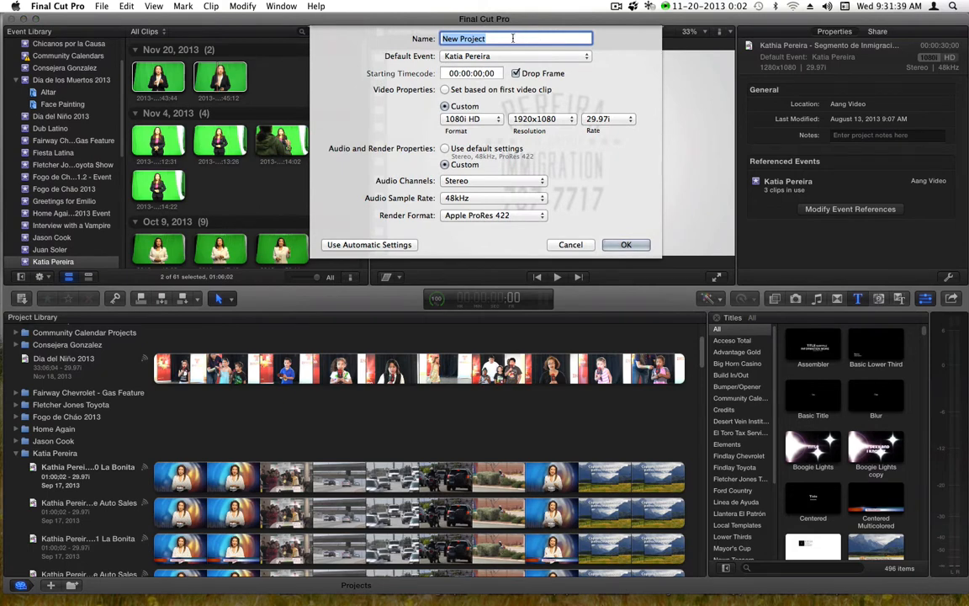
type("Kathia Pereira - Segmento de Inmi")
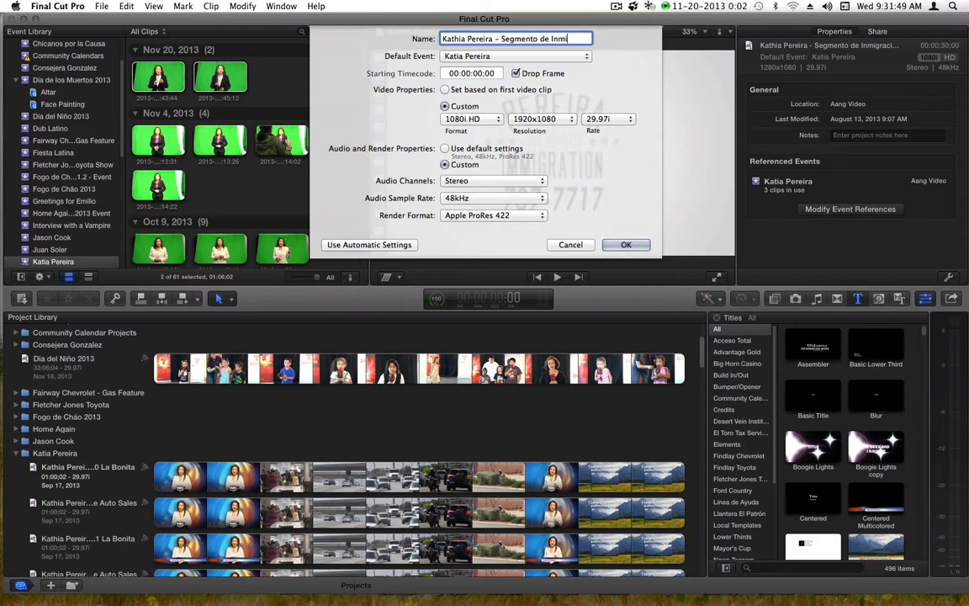
type("gración")
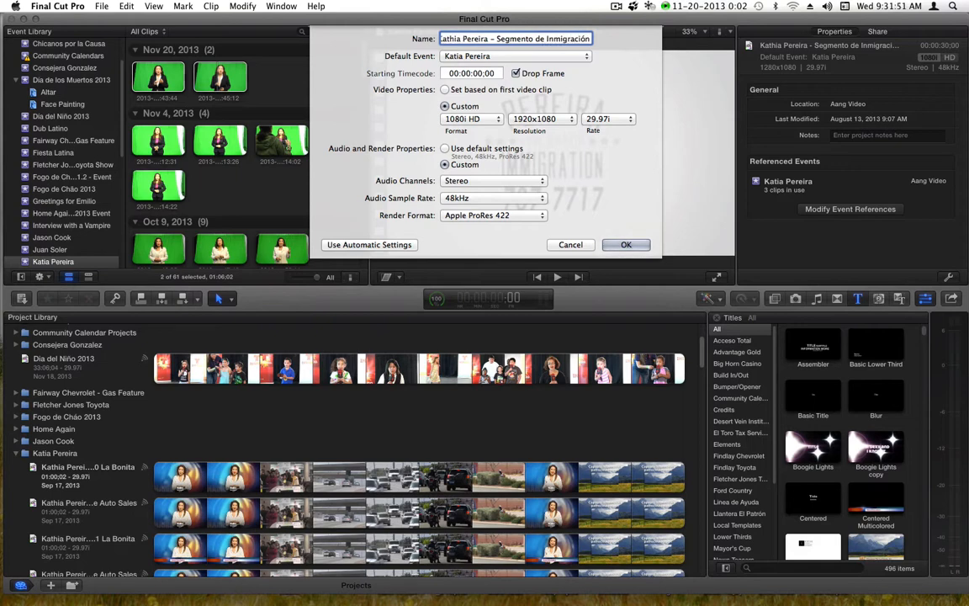
type(" 11")
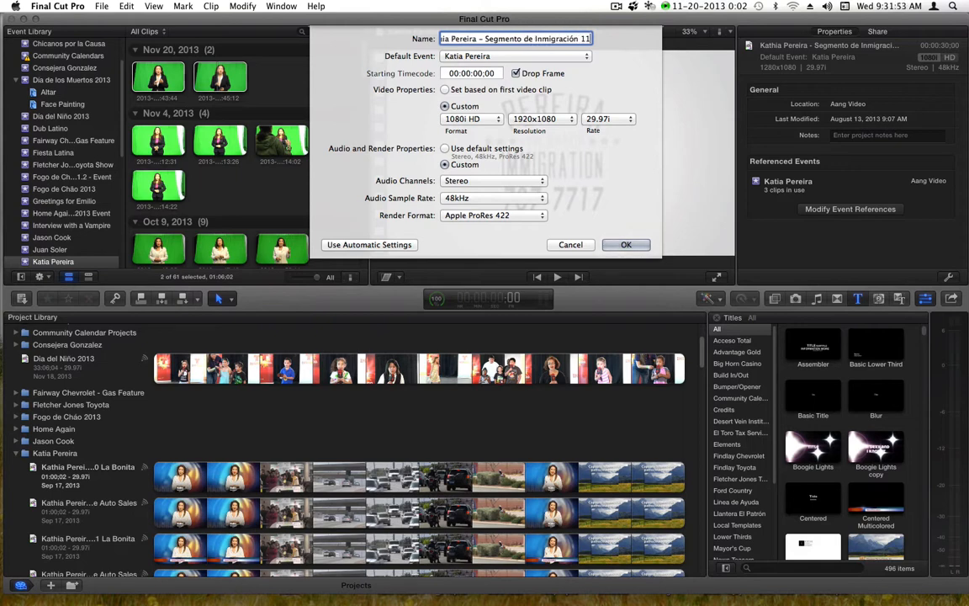
type("-21-2013")
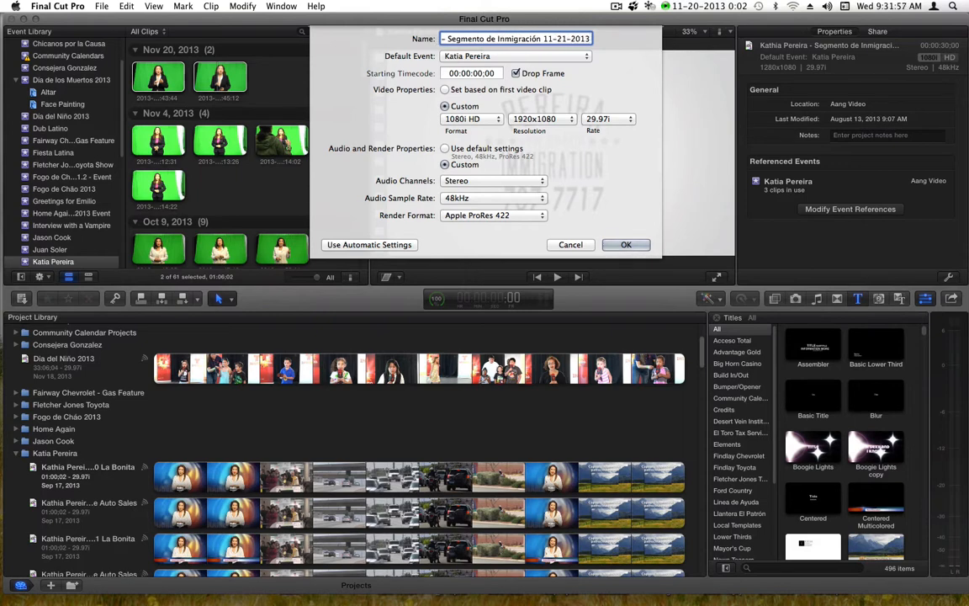
type(" 1.0")
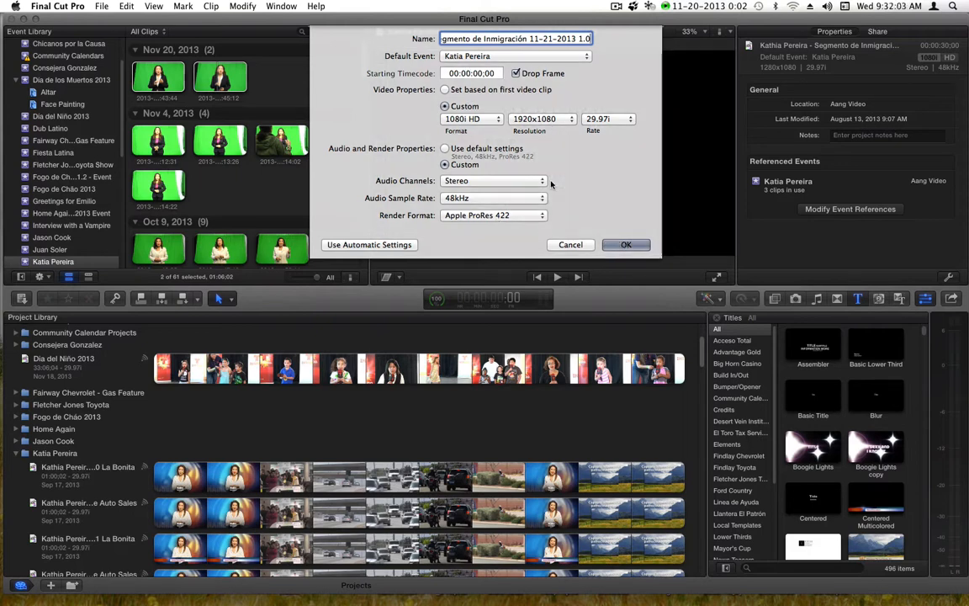
key("Return")
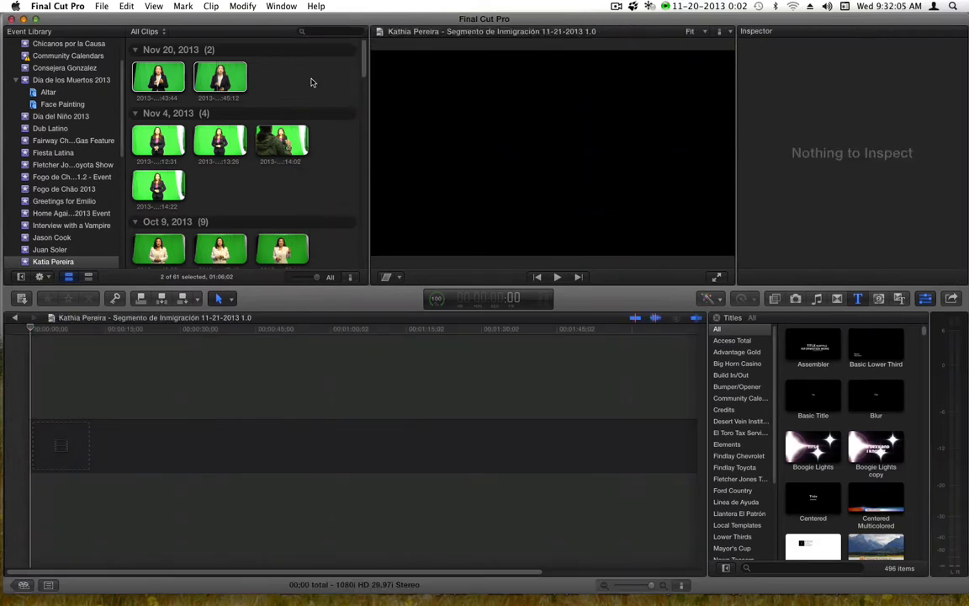
left_click(154, 80)
key("e")
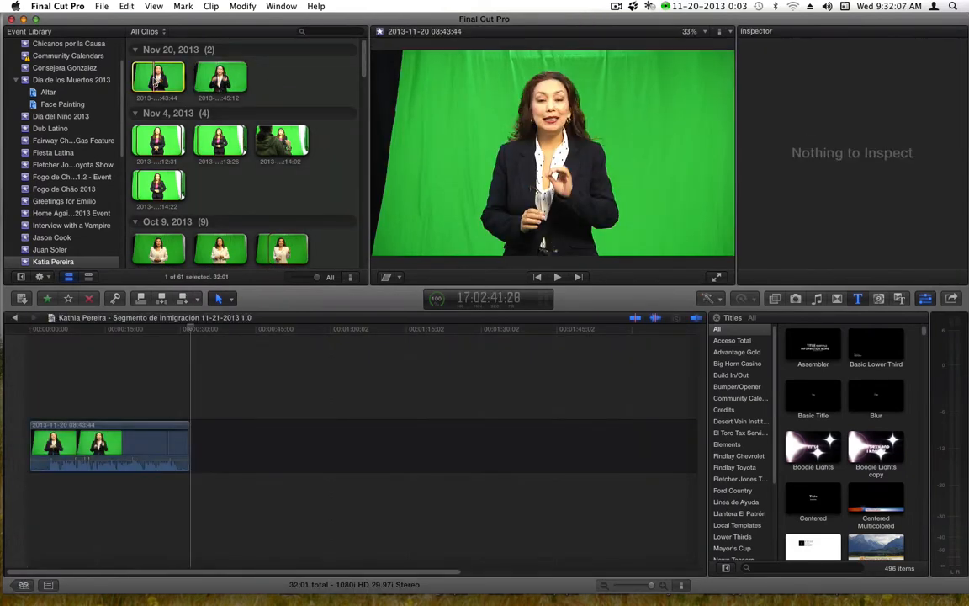
left_click_drag(42, 329, 47, 329)
key("Left")
key("Left")
key("Left")
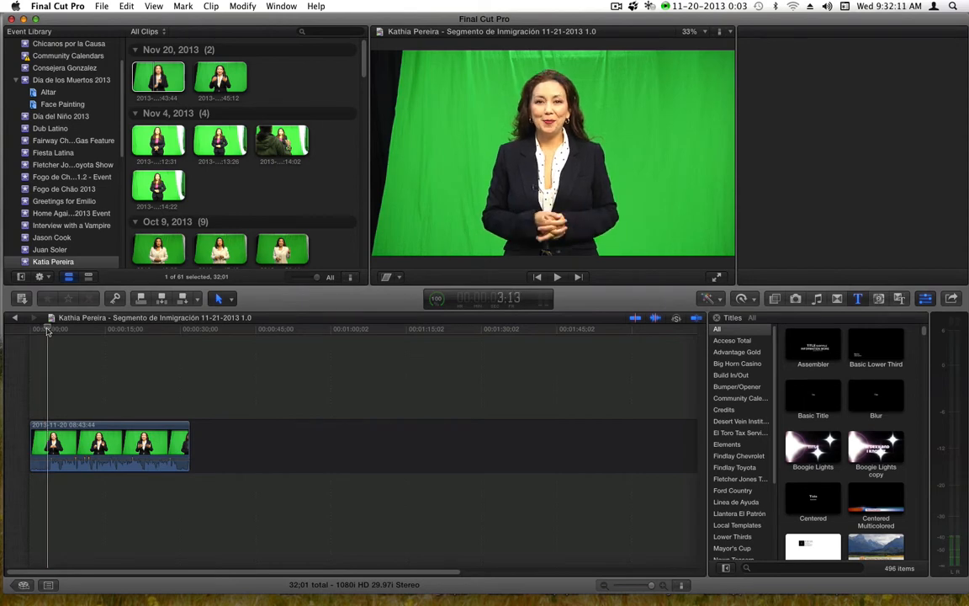
left_click(44, 462)
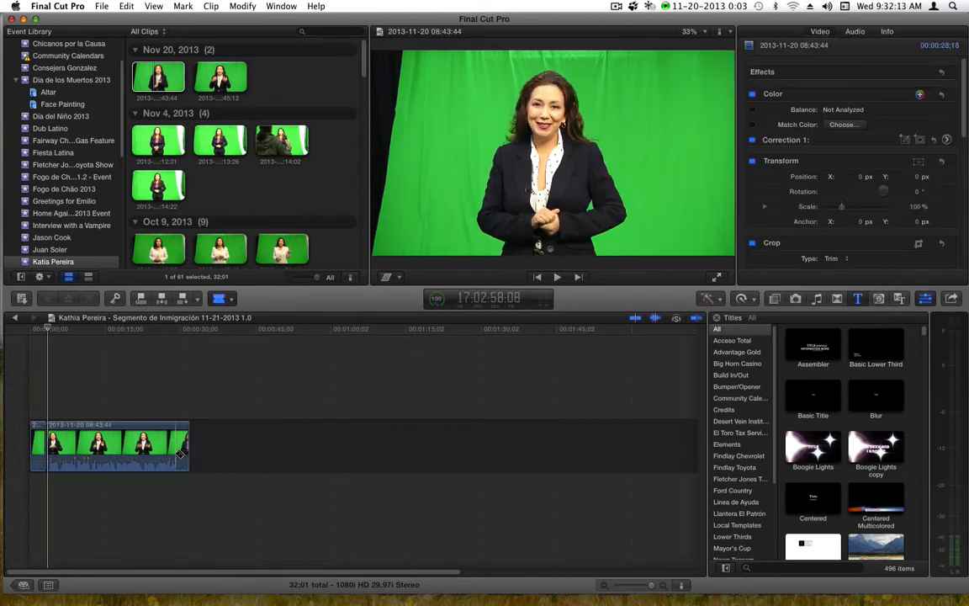
left_click(179, 455)
Delete the short end and start pieces of the split clip, keeping only the middle section
key("a")
left_click(182, 455)
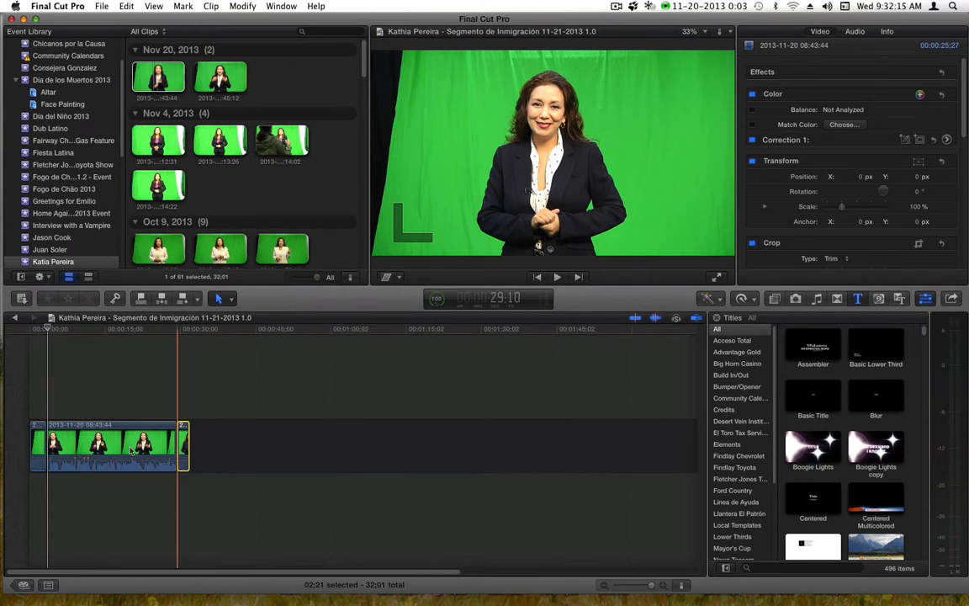
key("BackSpace")
left_click(39, 448)
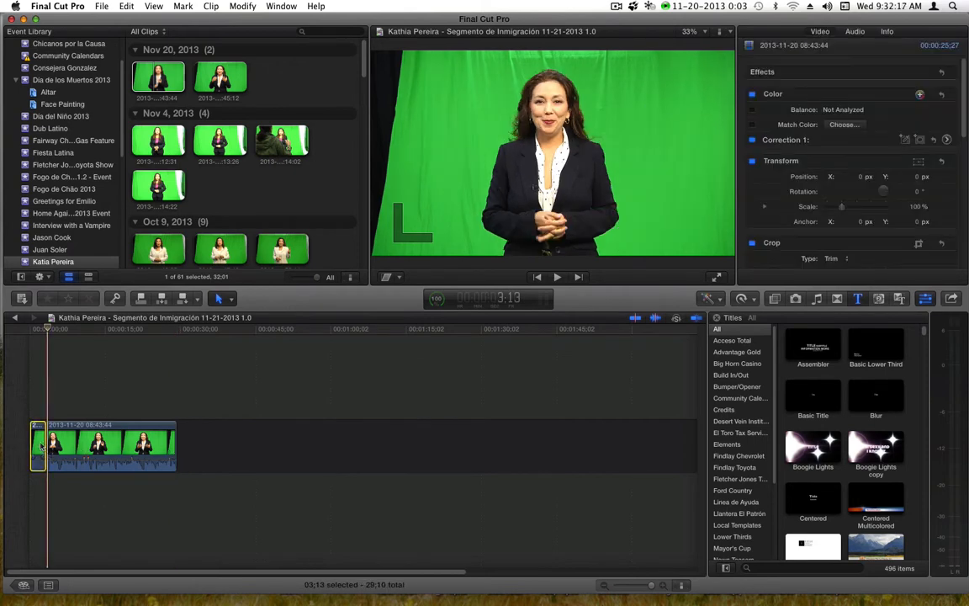
key("BackSpace")
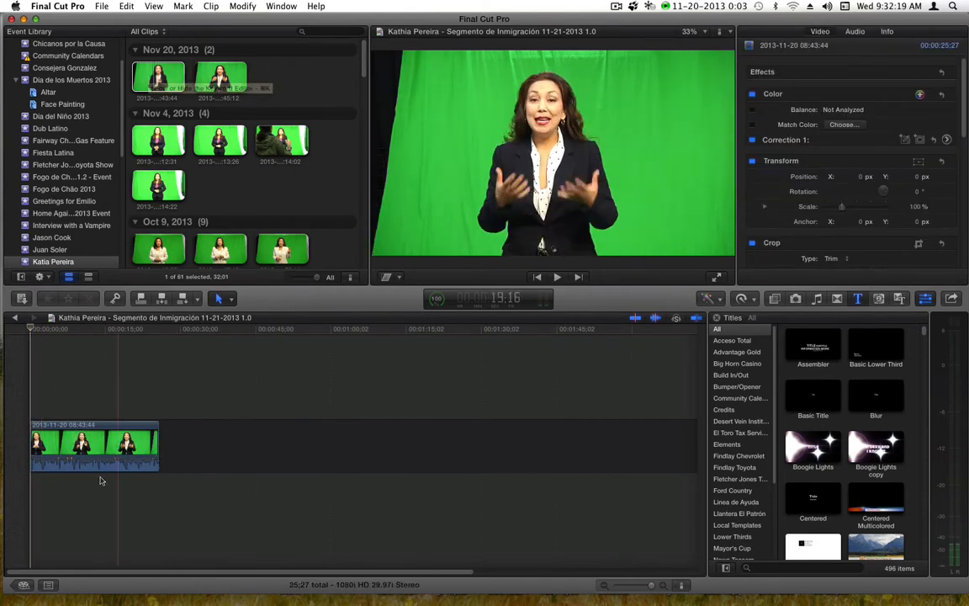
Disable audio channels a3 and a4 of the presenter clip and play the start of the timeline to check the sound
left_click(101, 446)
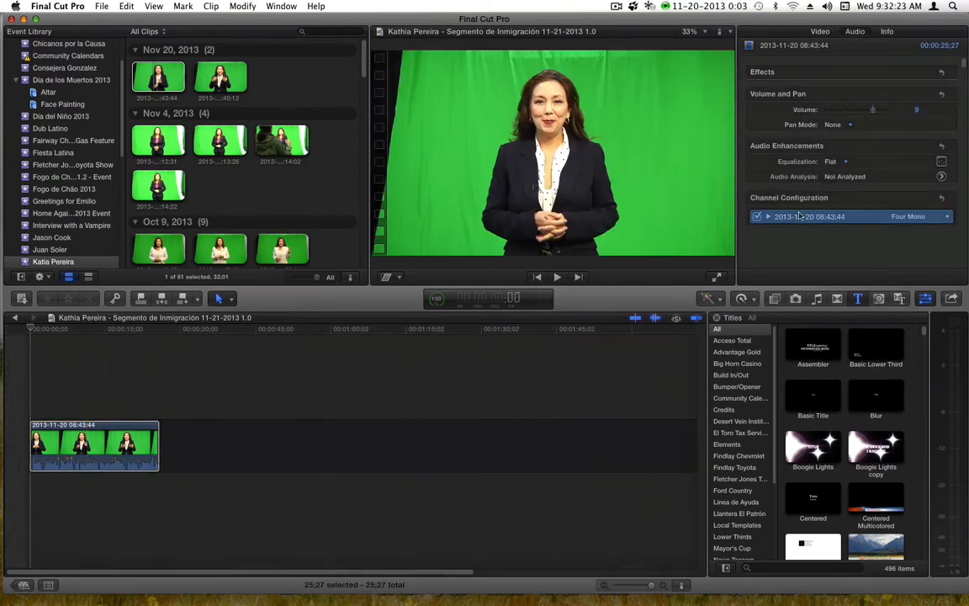
left_click(769, 216)
scroll(802, 203, "down", 3)
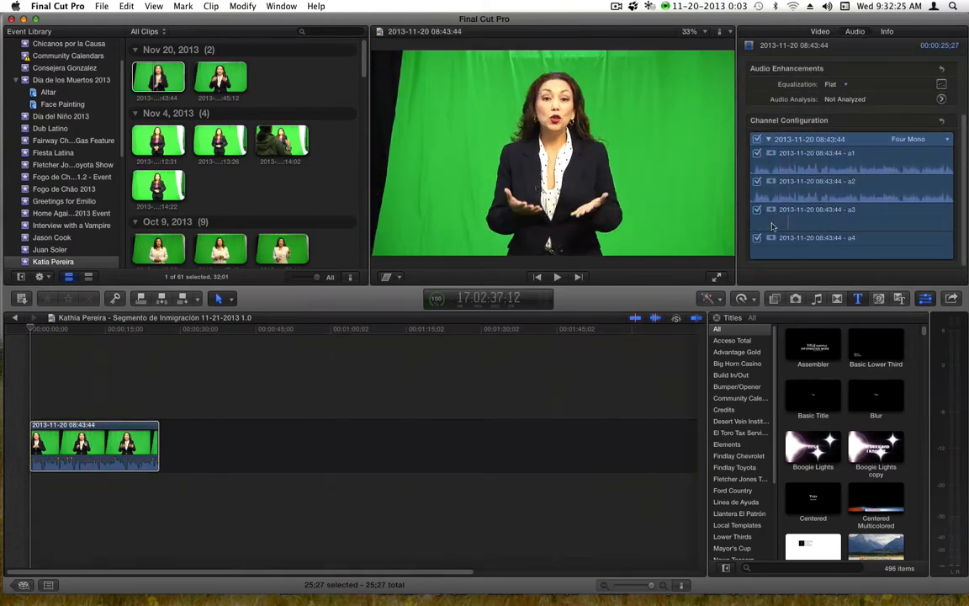
left_click(757, 210)
left_click(757, 239)
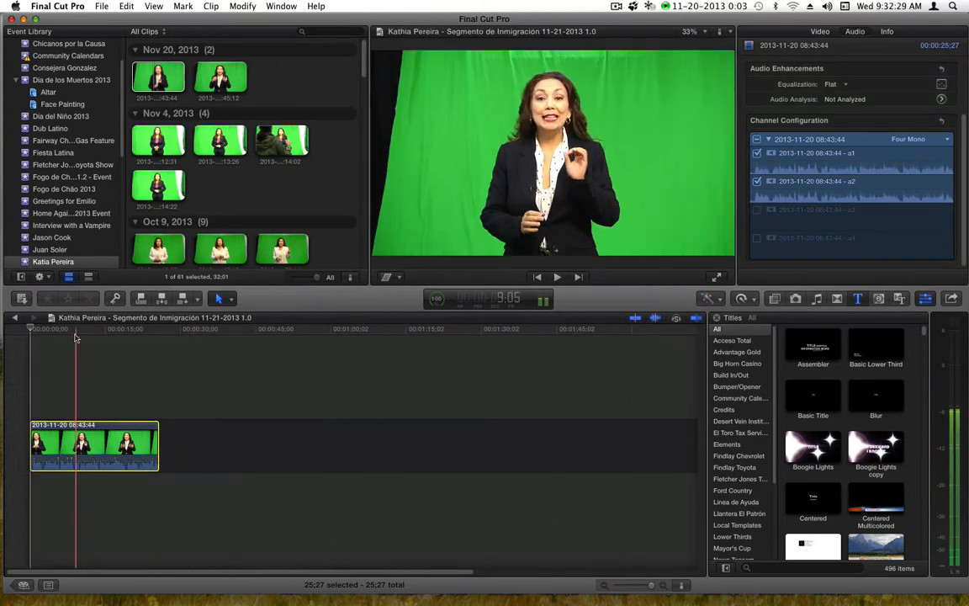
key("space")
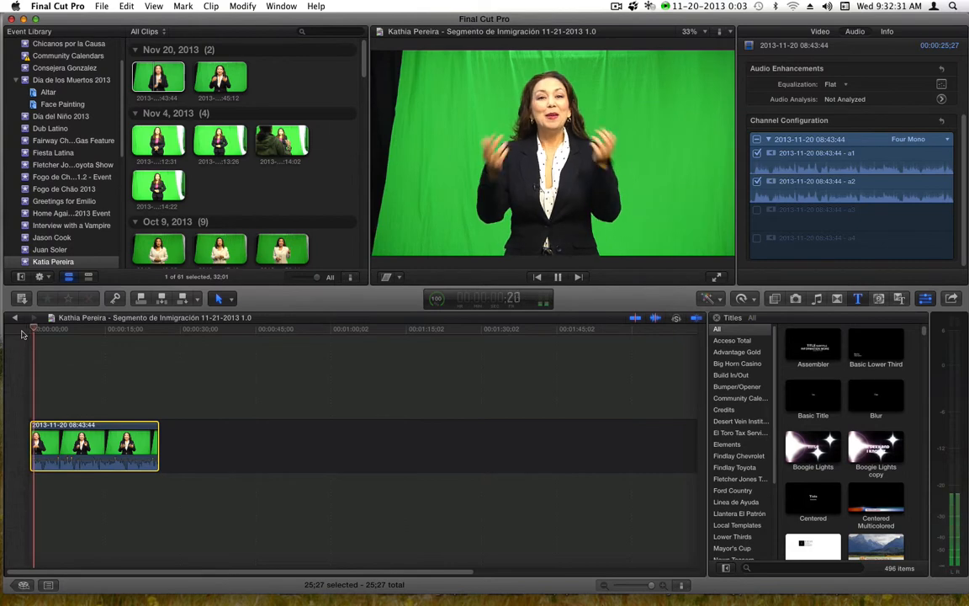
key("space")
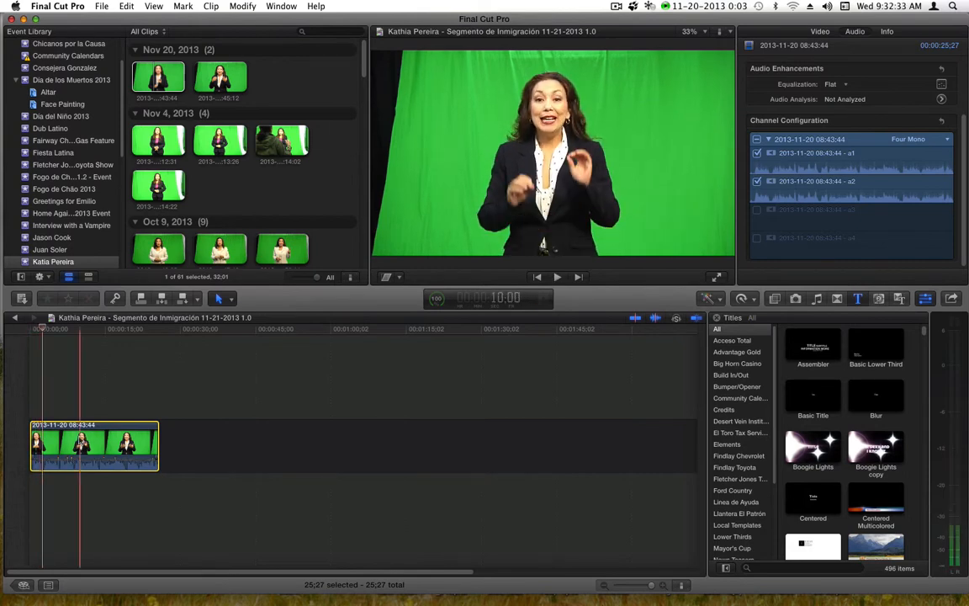
Adjust the presenter clip's exposure in Correction 1, setting midtones to 7% and highlights to -9%
left_click(816, 31)
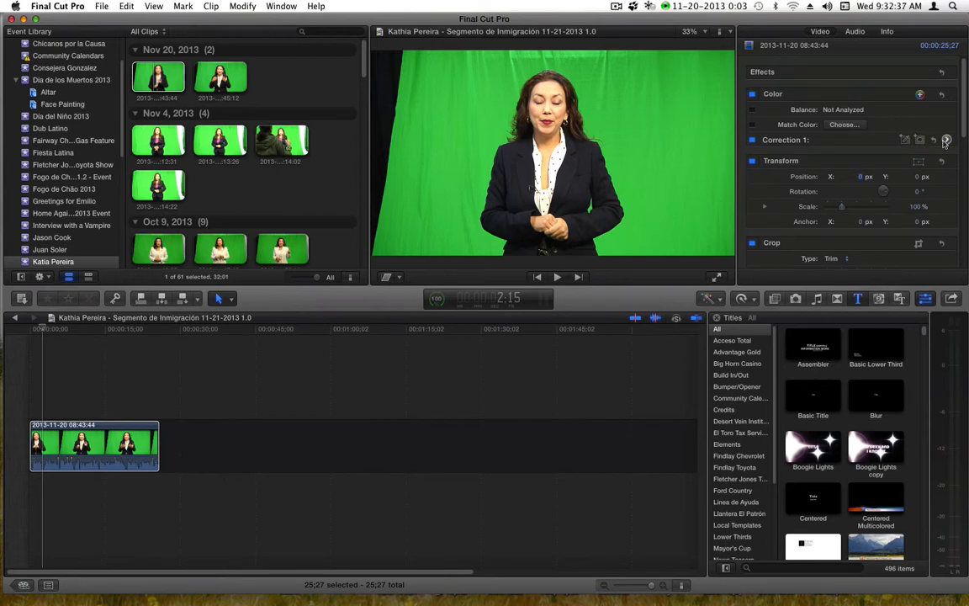
left_click(906, 138)
left_click(903, 52)
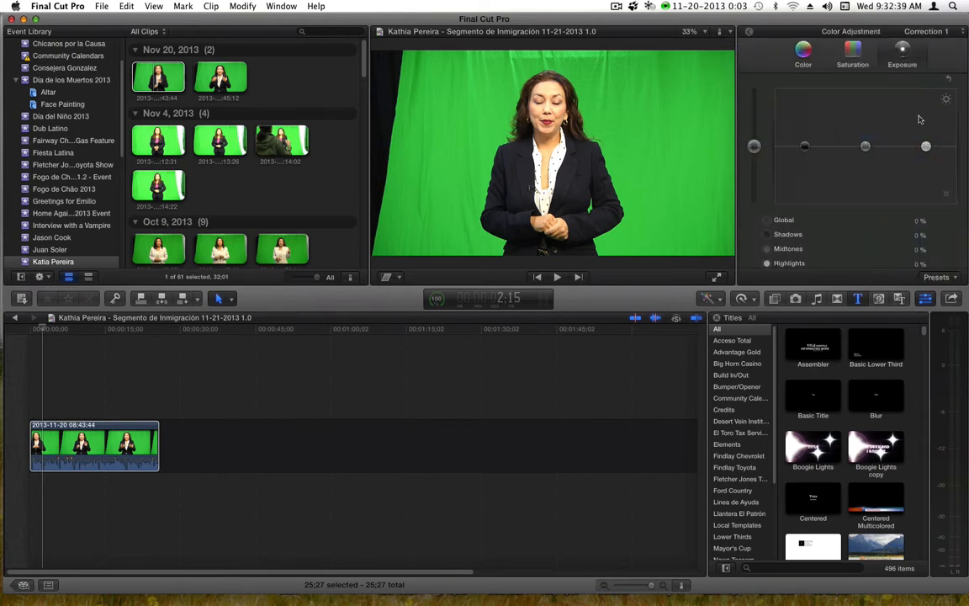
left_click_drag(926, 146, 926, 151)
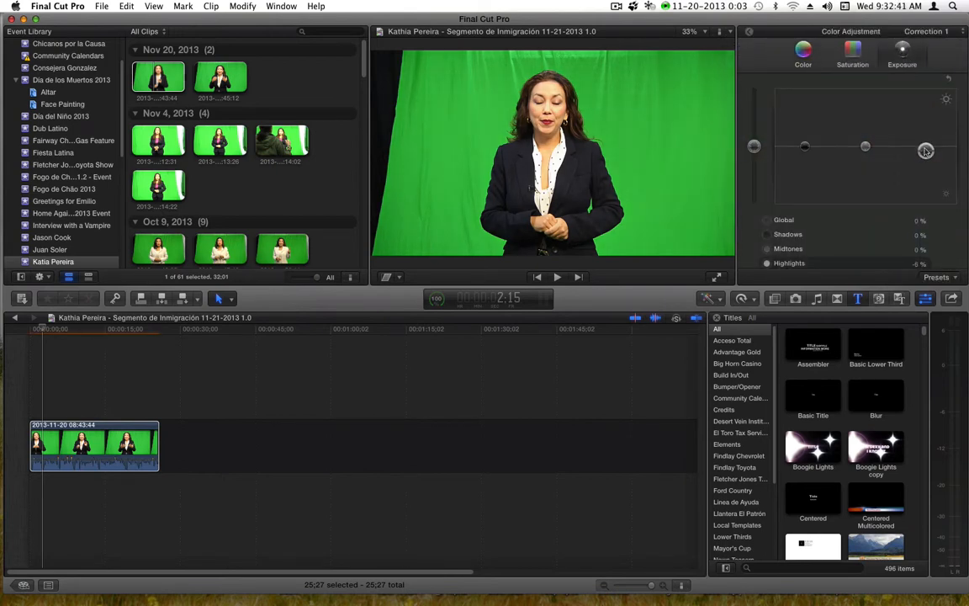
left_click_drag(866, 147, 866, 144)
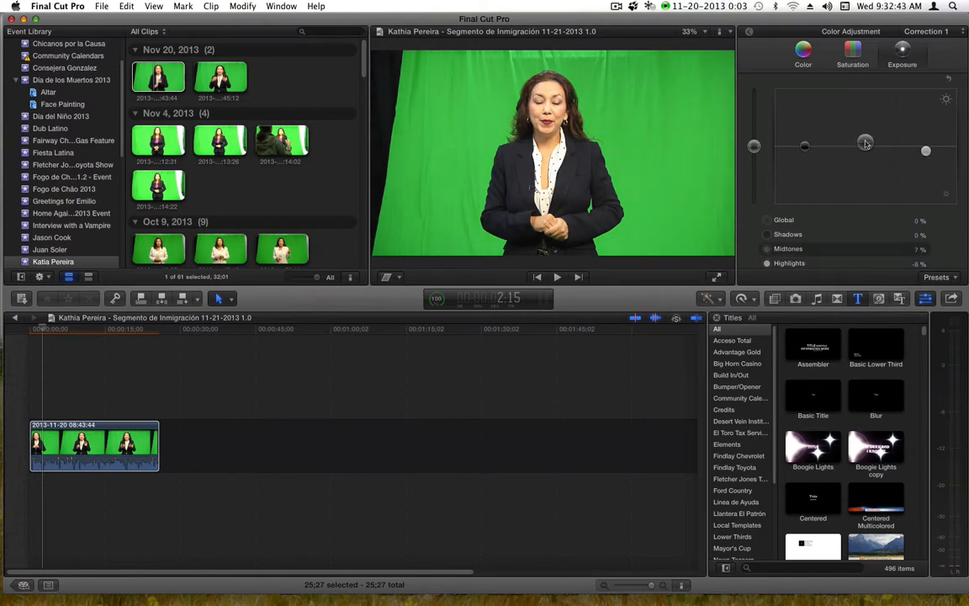
left_click_drag(926, 150, 926, 151)
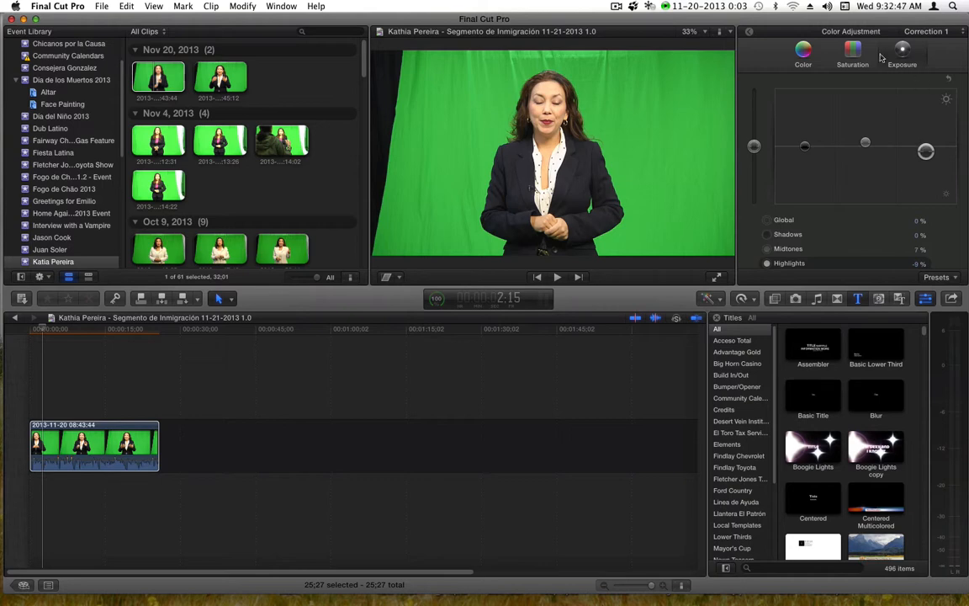
left_click(749, 31)
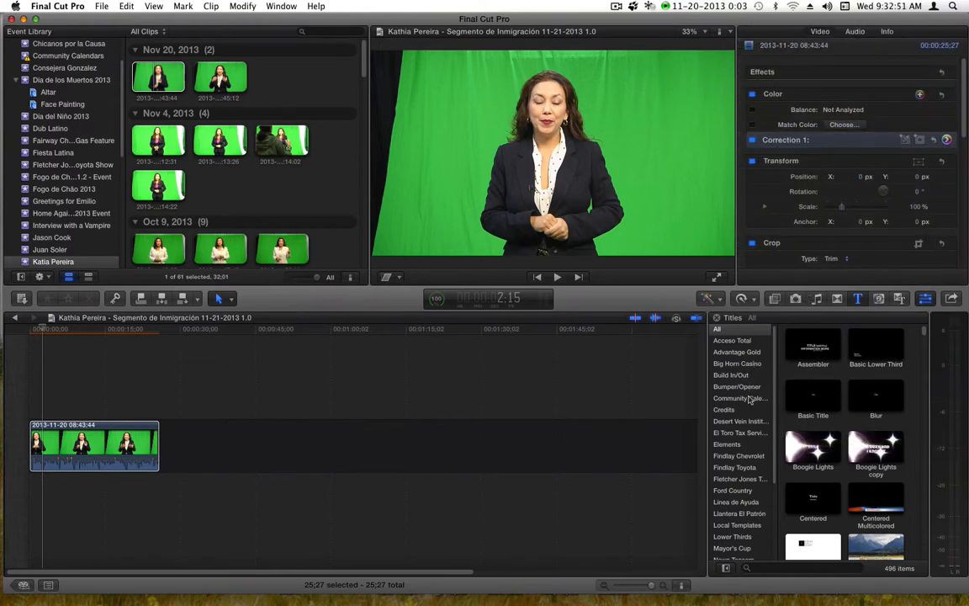
Find the presenter's custom effects by name and apply the "on White Facebook and Twitter" effect to the green-screen clip
left_click(775, 299)
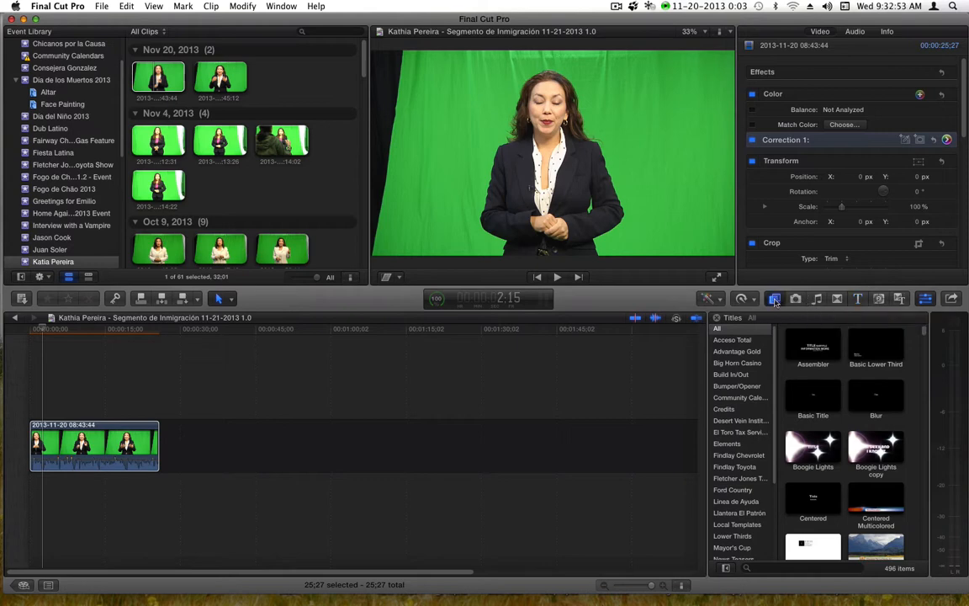
left_click(805, 568)
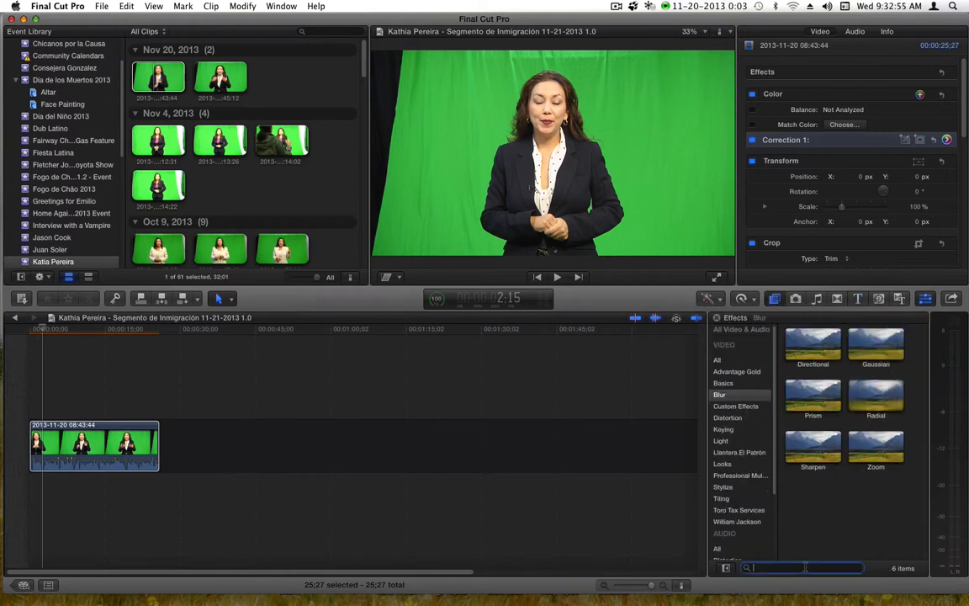
left_click(728, 373)
left_click(718, 360)
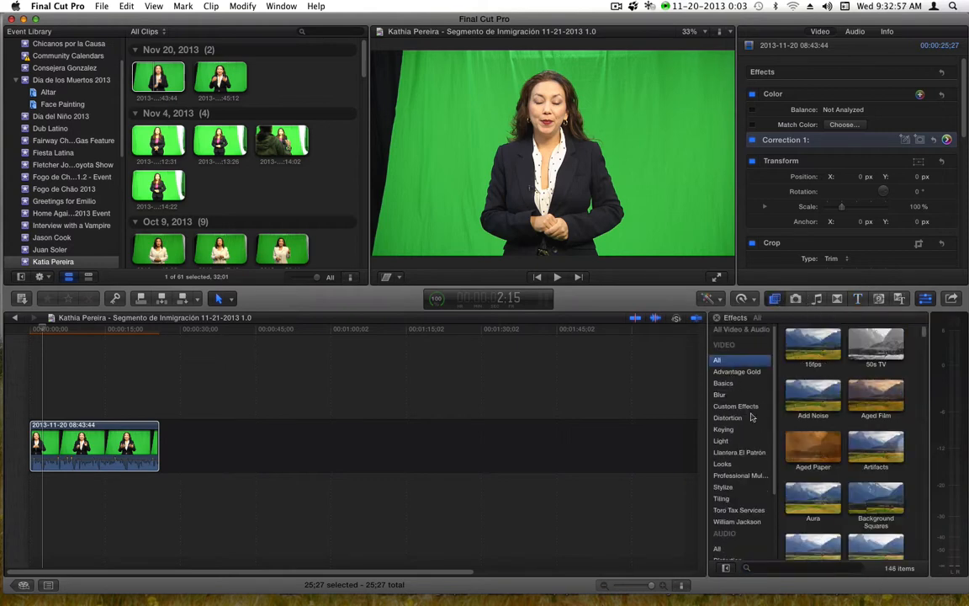
left_click(806, 568)
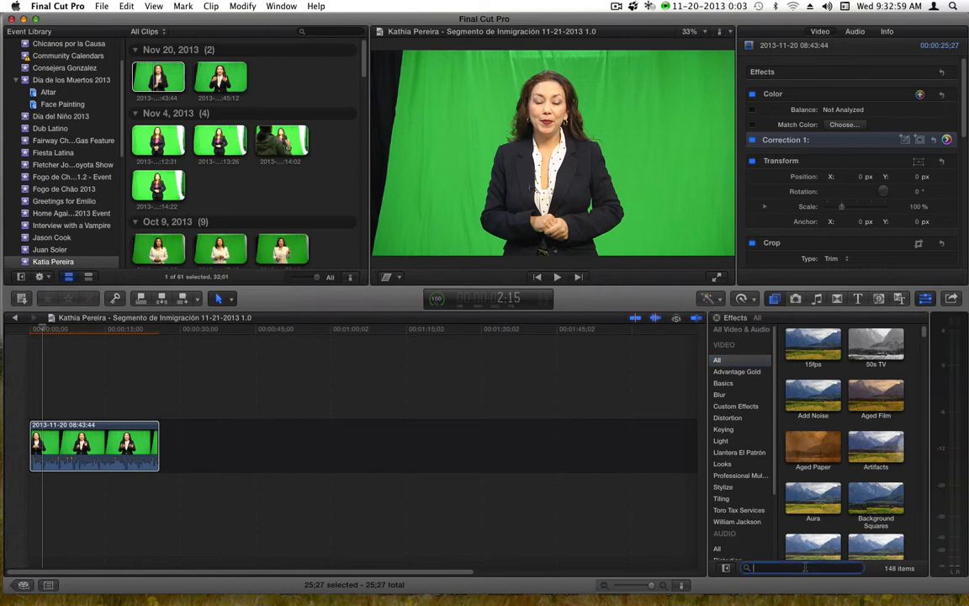
type("kath")
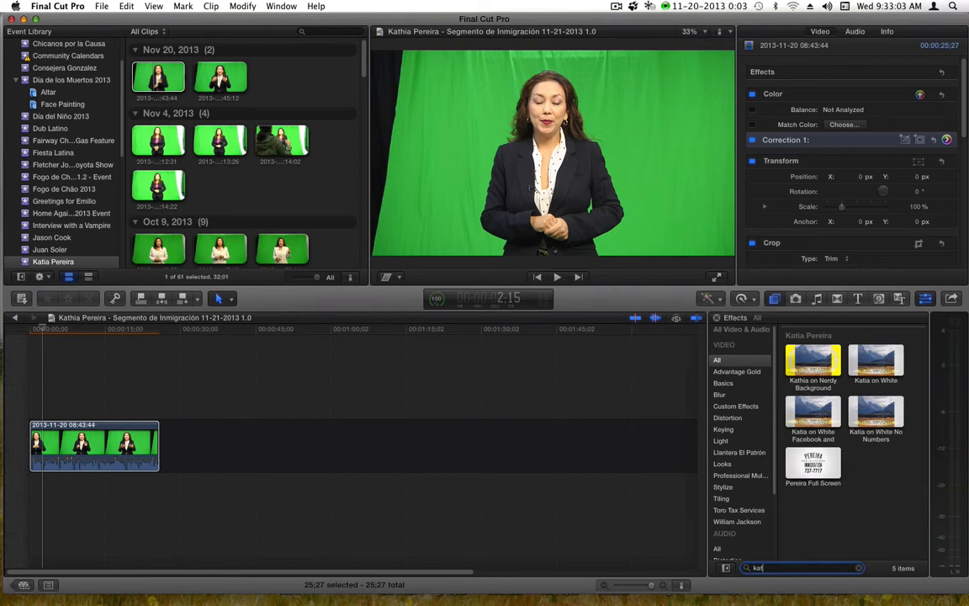
left_click(858, 333)
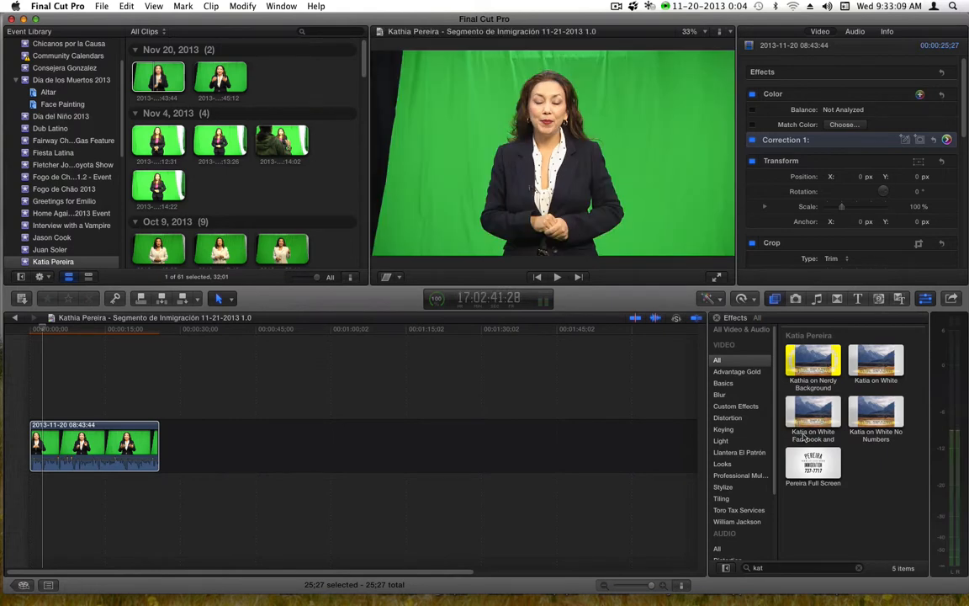
left_click_drag(805, 438, 67, 443)
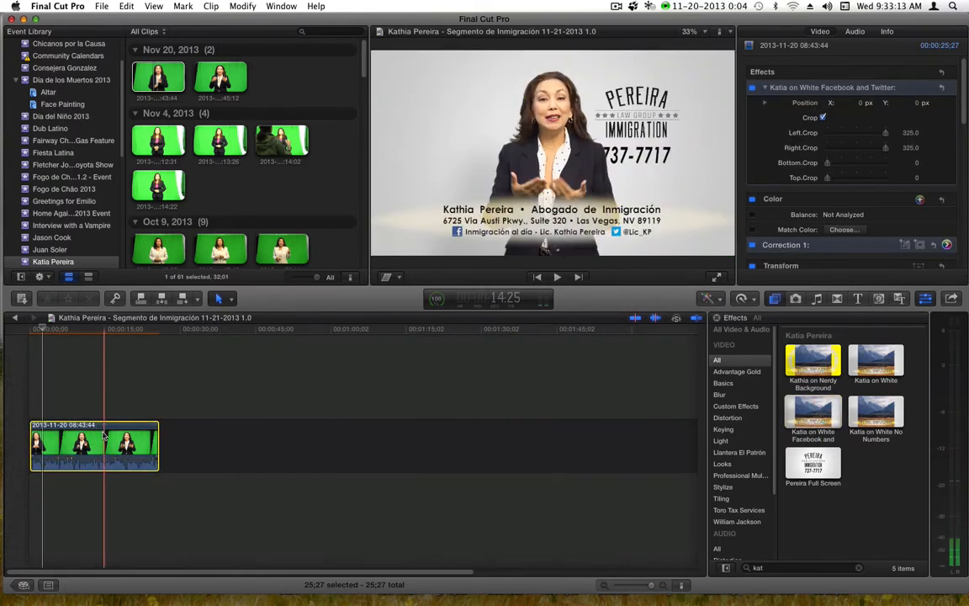
Set the keying effect's X position to -5.0 px so the presenter clears the logo, and check the clip's end and start
left_click(97, 333)
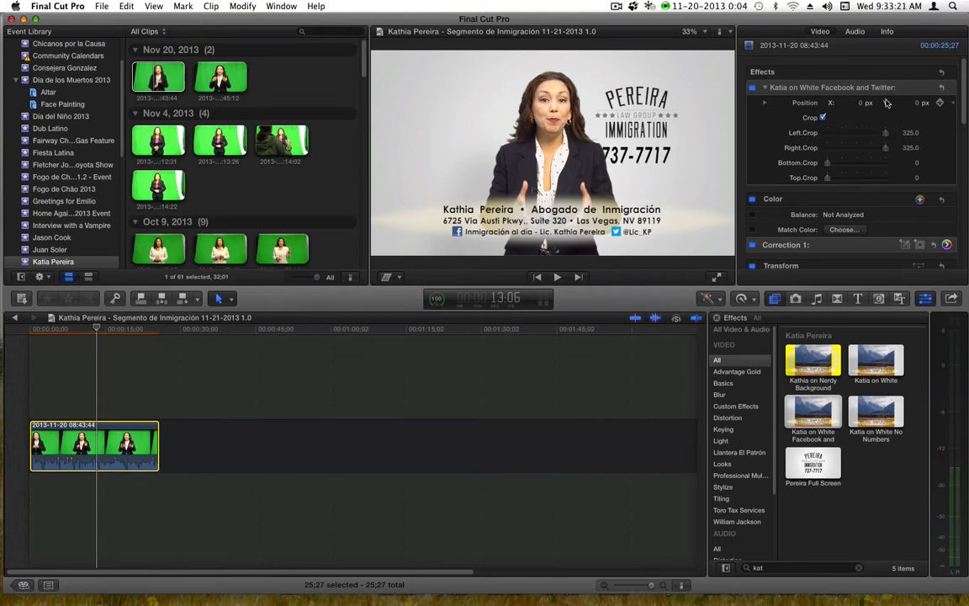
left_click_drag(860, 103, 856, 103)
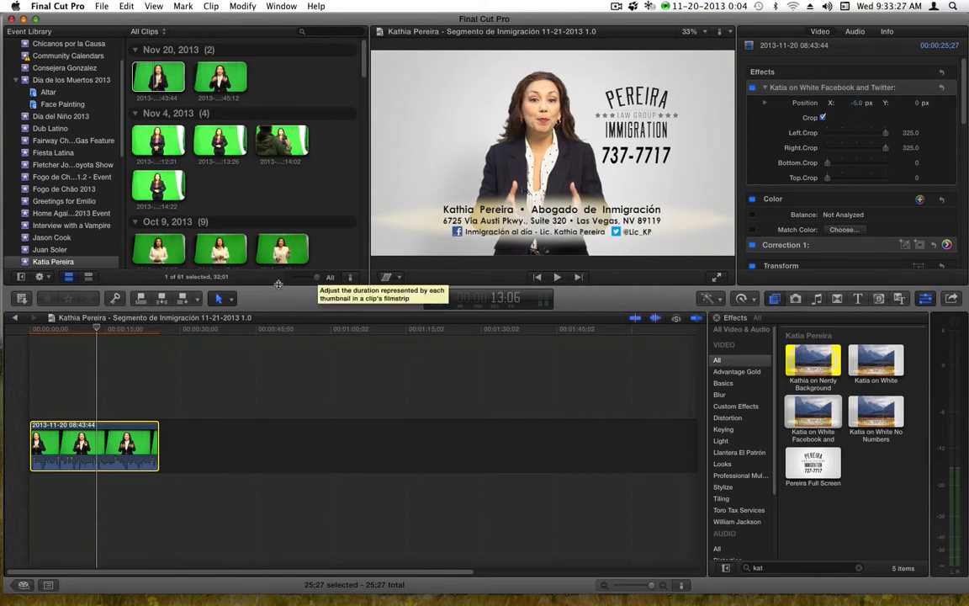
left_click(146, 329)
left_click_drag(146, 330, 37, 346)
key("Down")
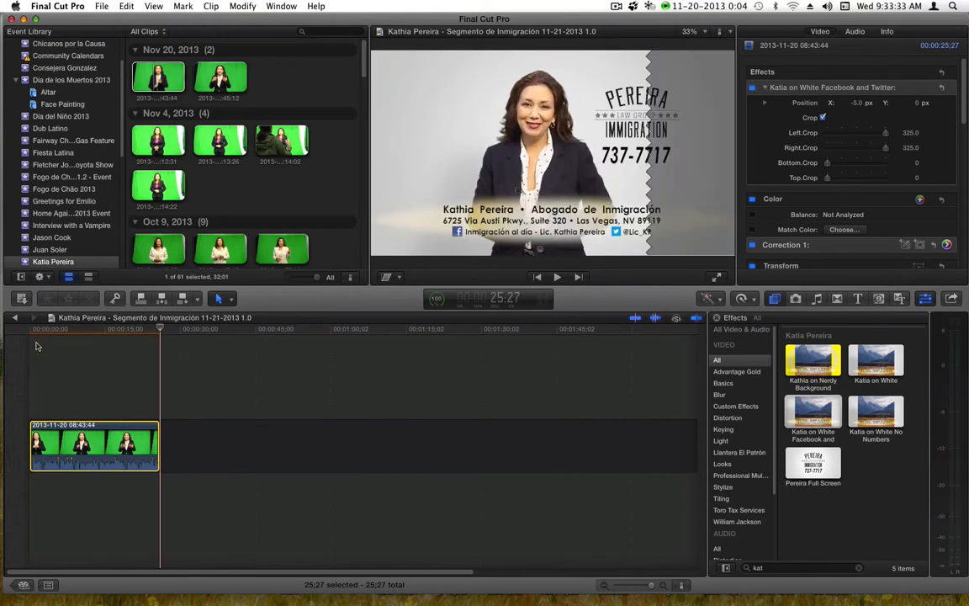
key("Up")
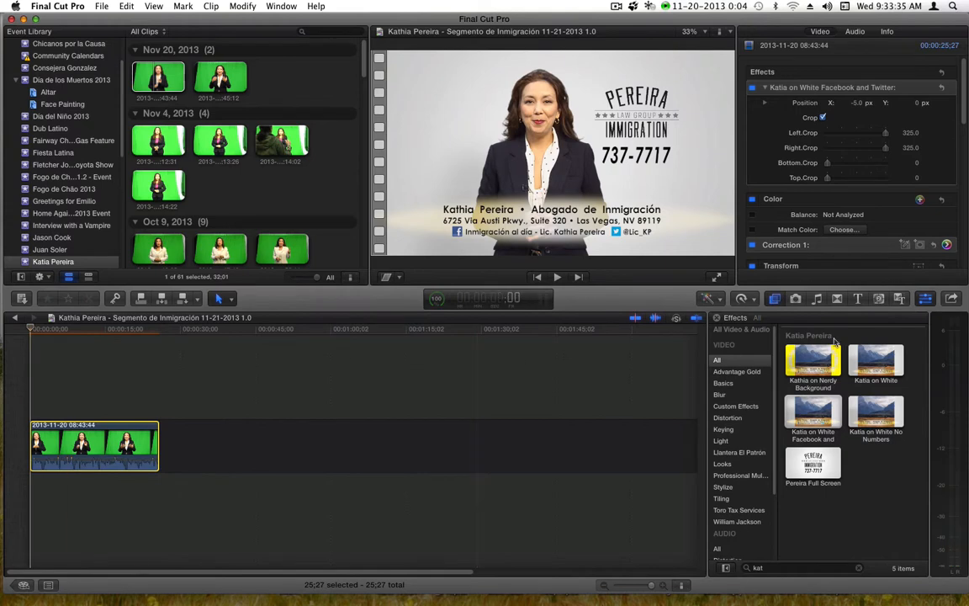
Insert a Gradient generator before the presenter clip and extend its end by three frames to a duration of 4:03
left_click(847, 315)
left_click(877, 299)
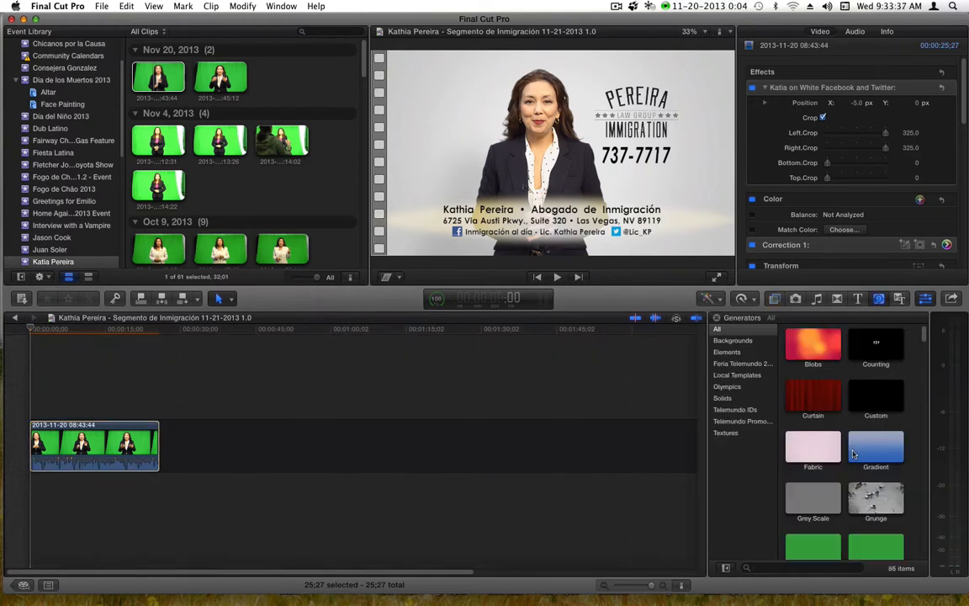
left_click_drag(876, 447, 38, 450)
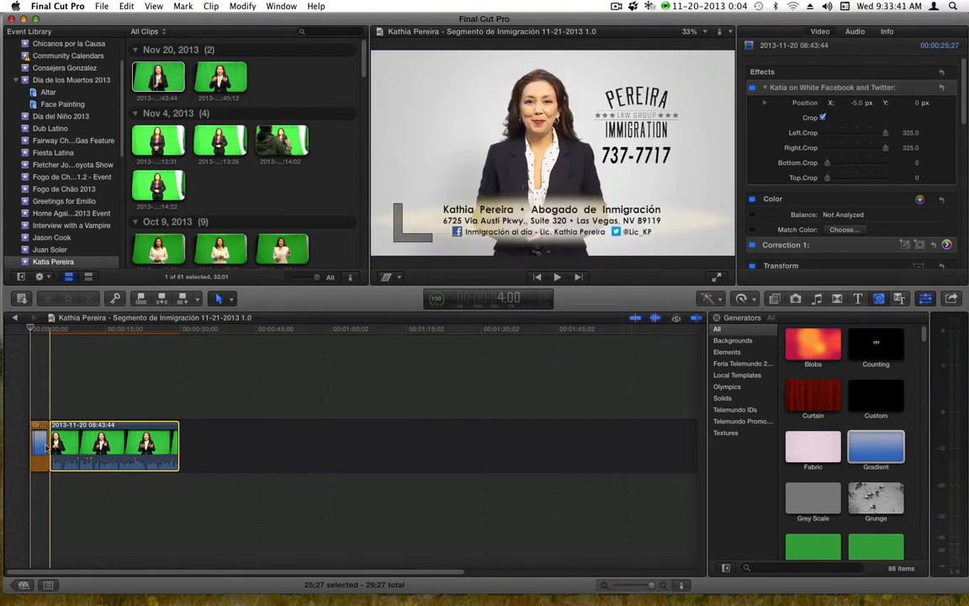
left_click_drag(190, 330, 50, 332)
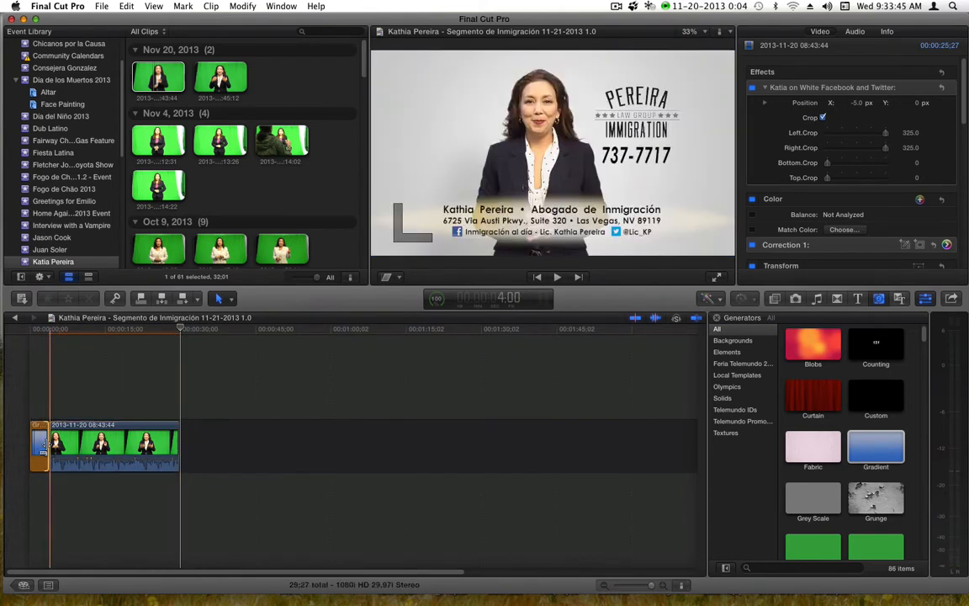
left_click(42, 448)
key("period")
key("period")
key("period")
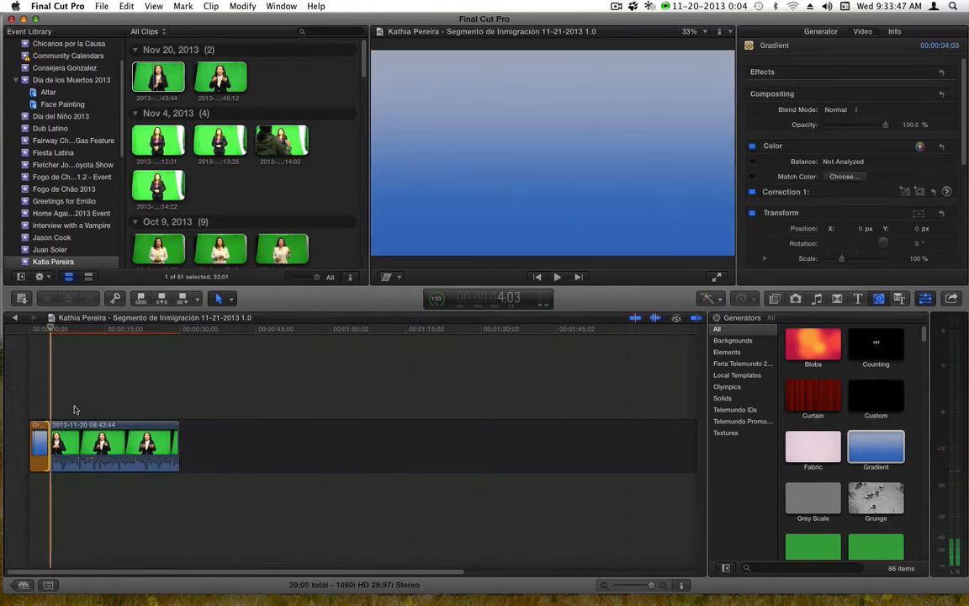
Apply the Pereira Full Screen effect to the gradient clip at the start of the timeline
left_click(39, 333)
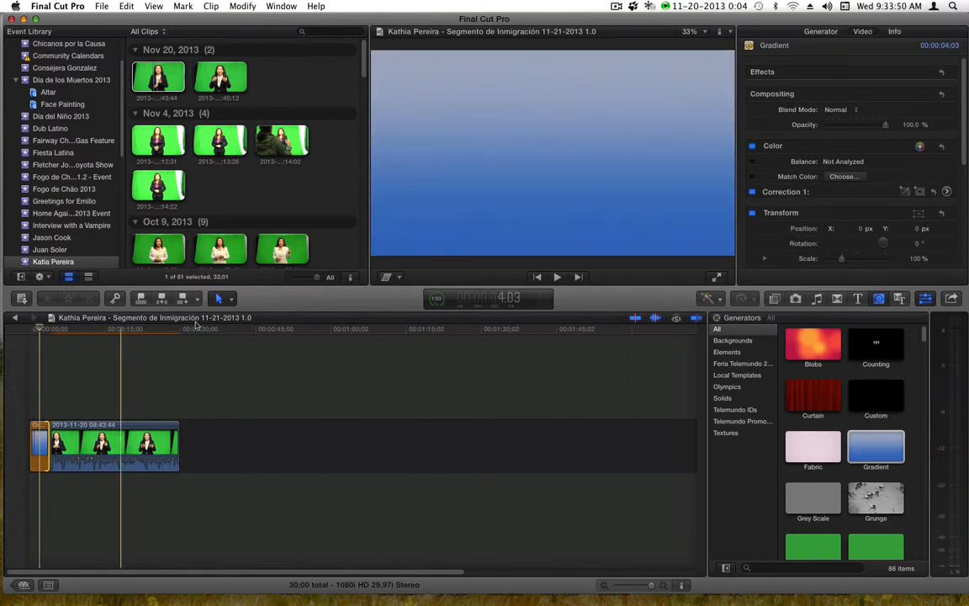
left_click(774, 299)
left_click(793, 569)
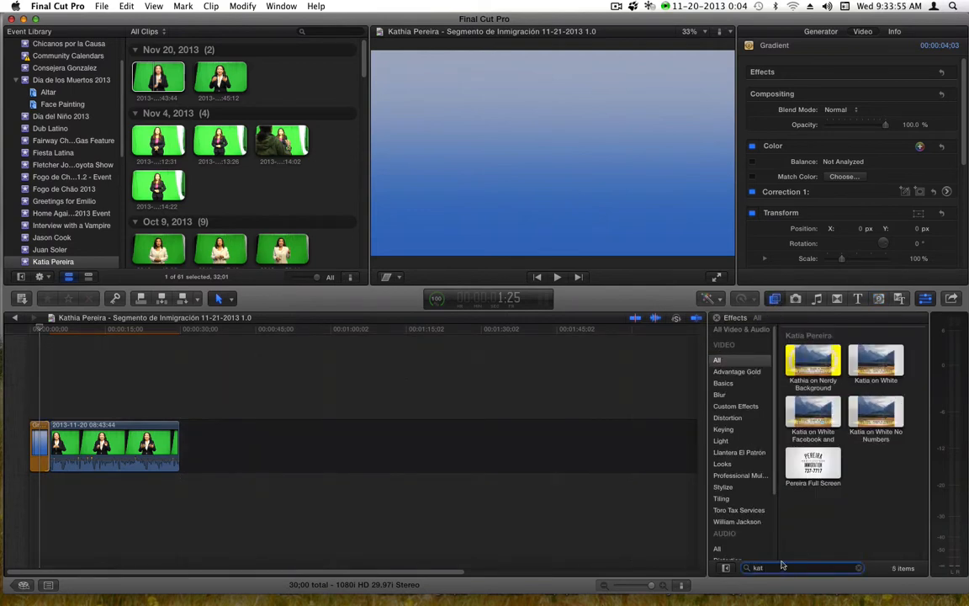
left_click_drag(826, 473, 38, 450)
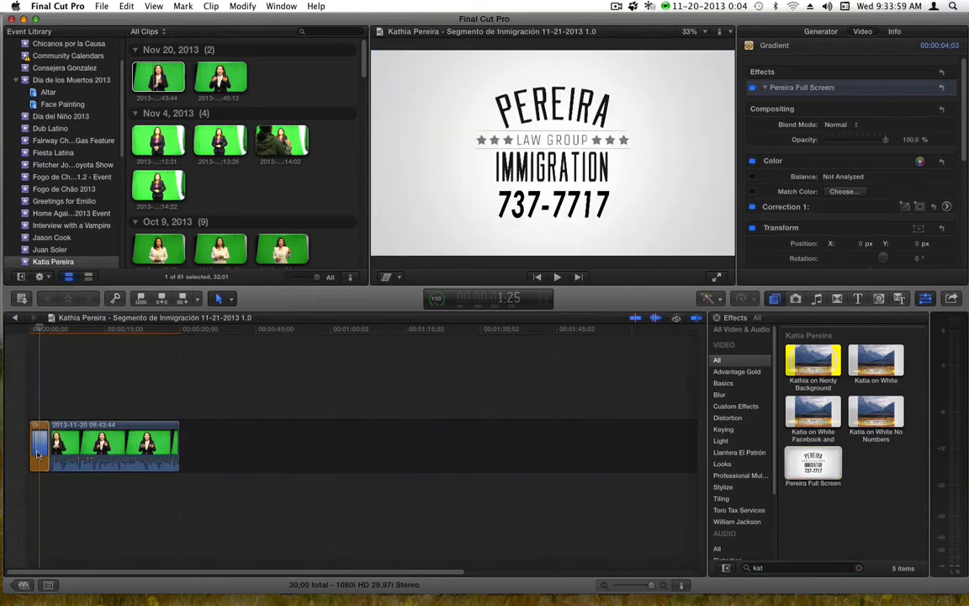
Add a Cross Dissolve between the logo opener and the presenter clip, set it to 10 frames, and return to the timeline start
left_click(52, 330)
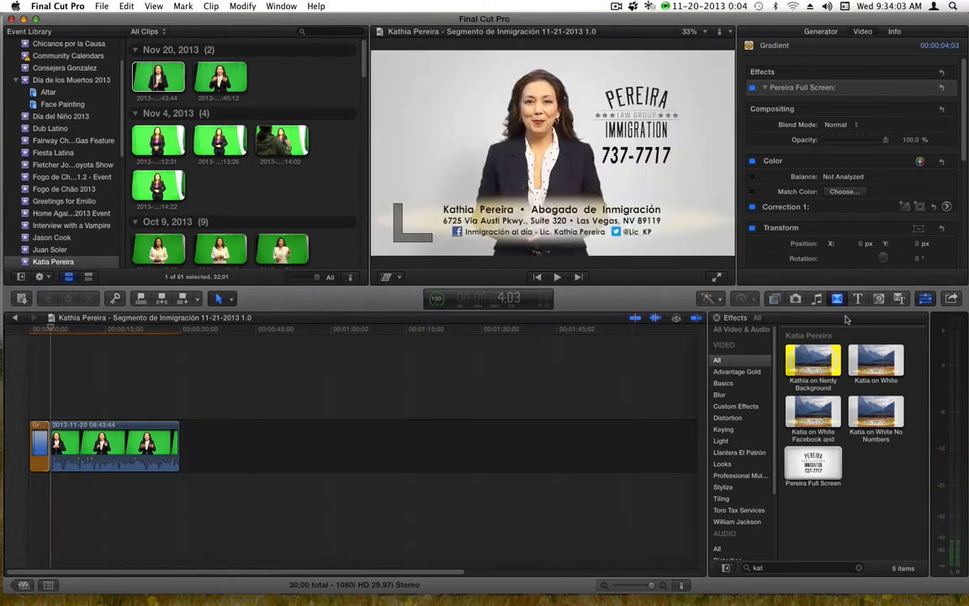
left_click(837, 298)
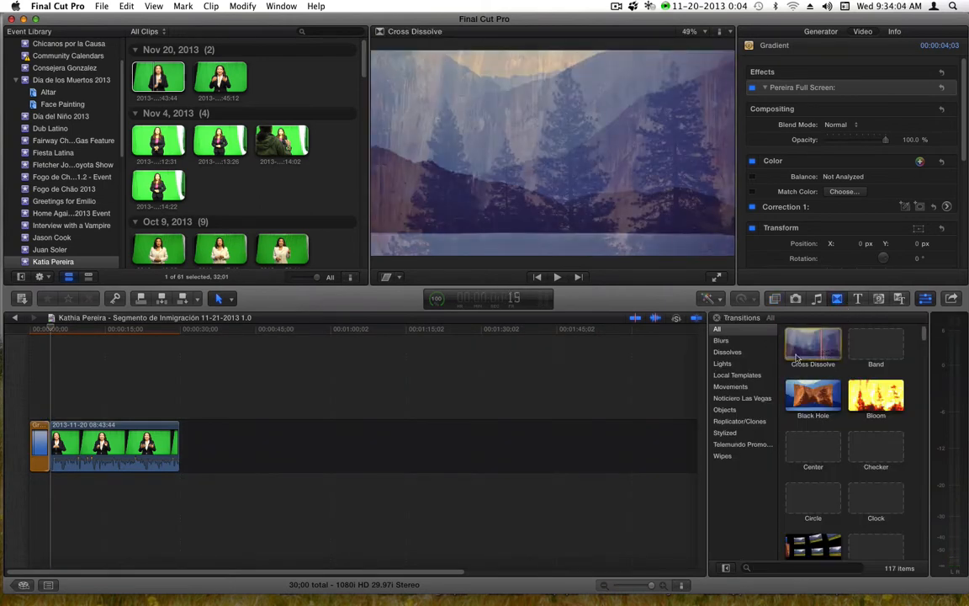
left_click_drag(796, 357, 52, 452)
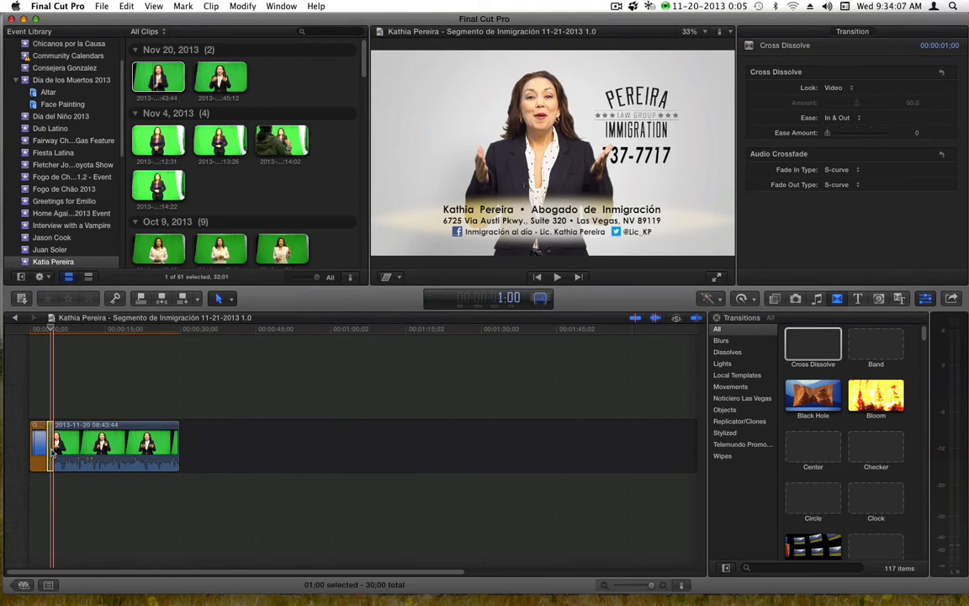
type("10")
key("Return")
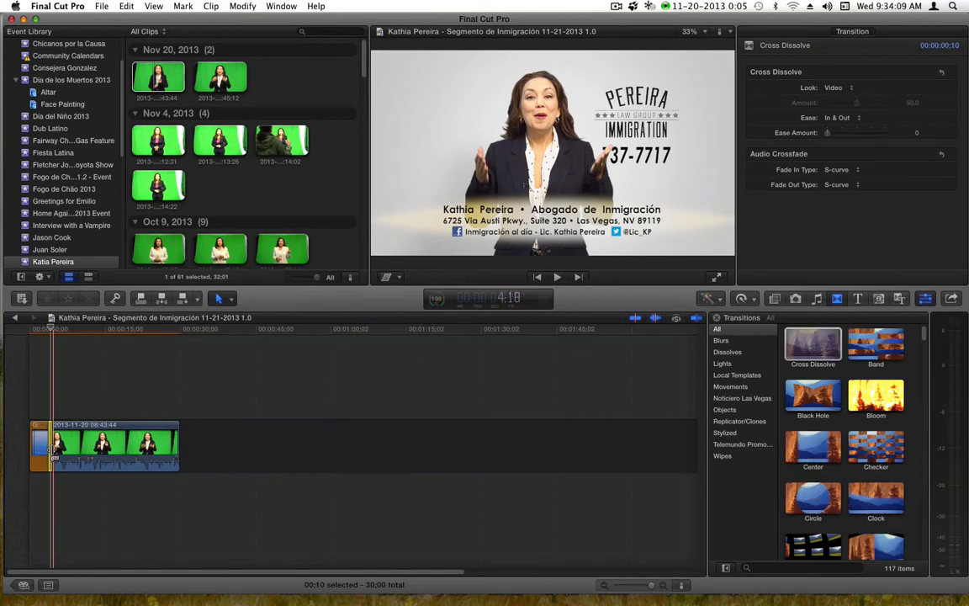
left_click(82, 385)
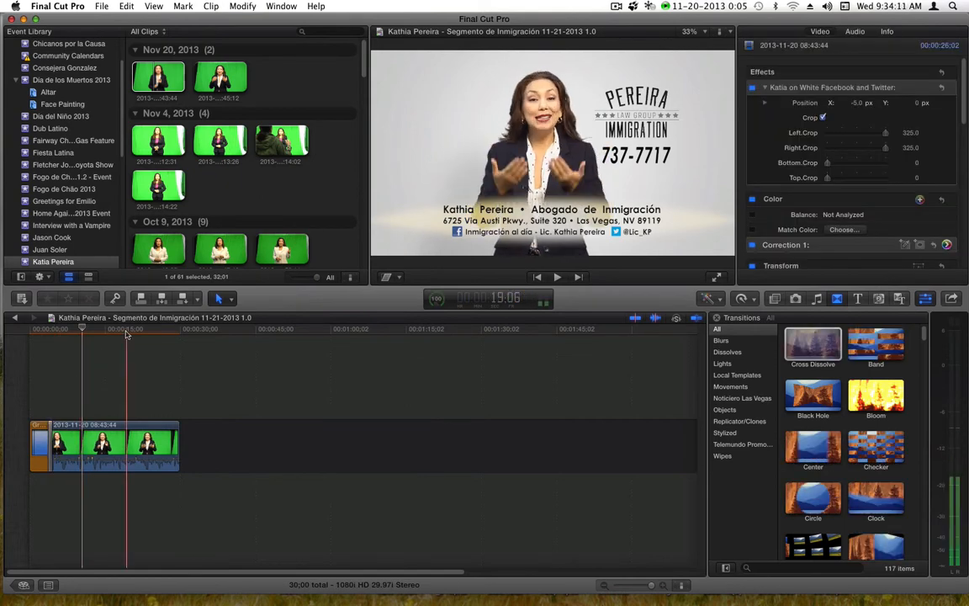
left_click_drag(125, 332, 31, 333)
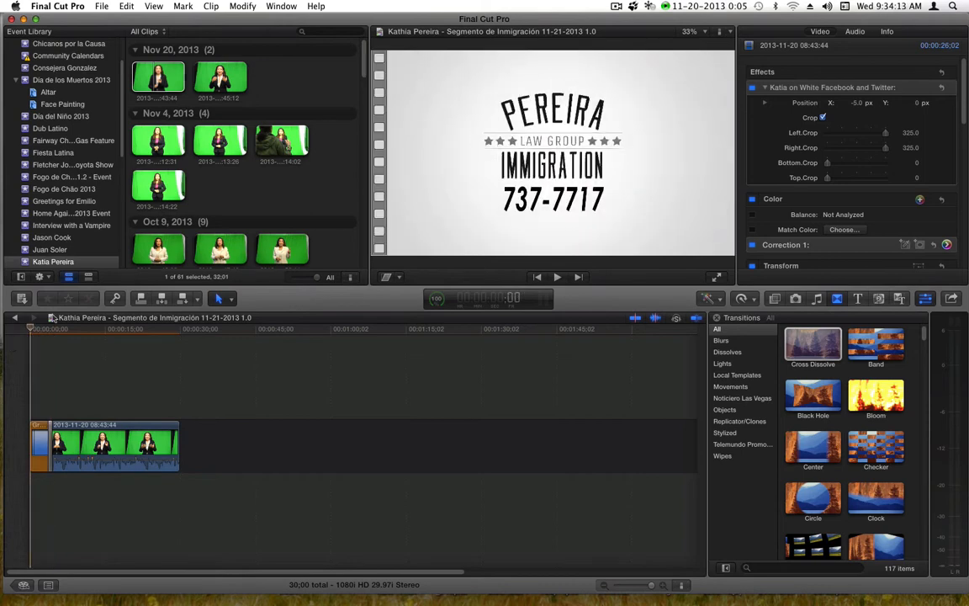
Open the earlier Domestic Violence 1.2 project and copy its two audio clips, the short opener audio and the 50 Until Now 30 music
scroll(268, 194, "down", 10)
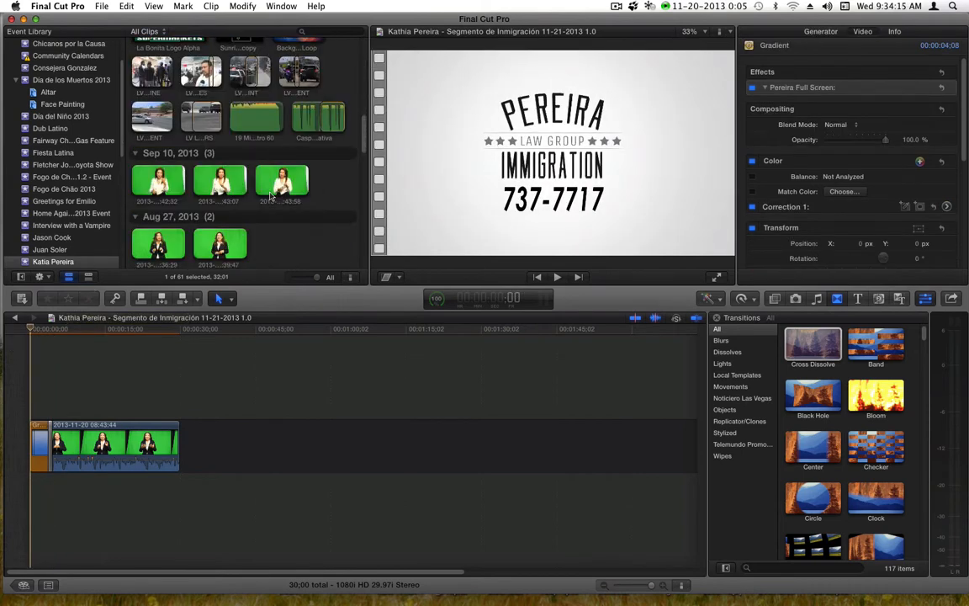
scroll(270, 196, "up", 3)
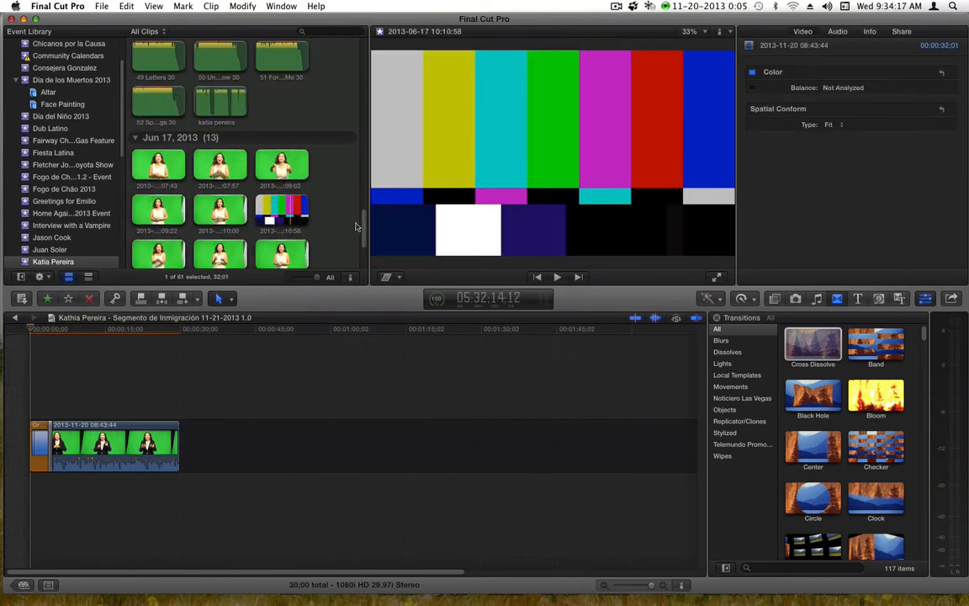
left_click_drag(365, 230, 364, 216)
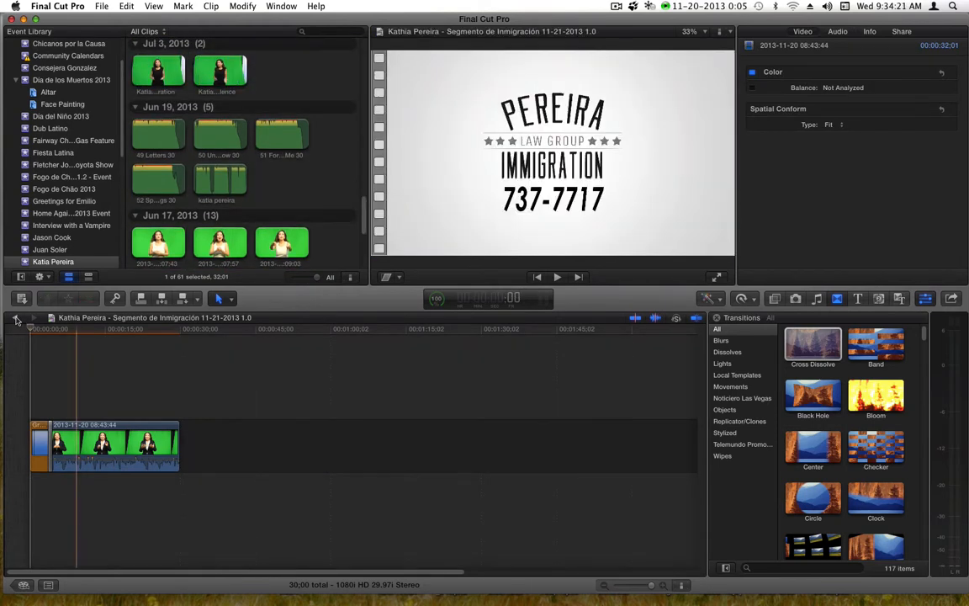
key("super+[")
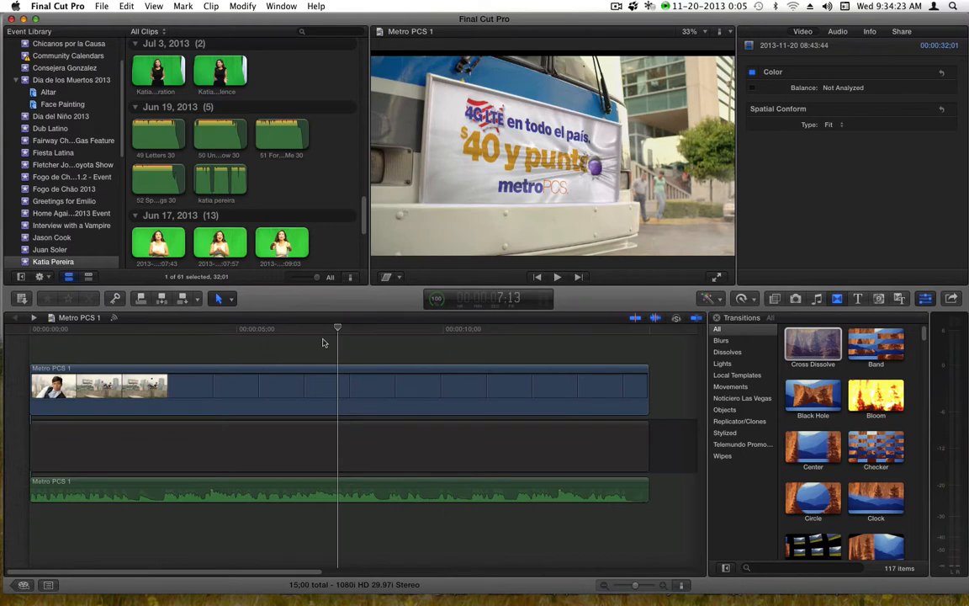
left_click(24, 585)
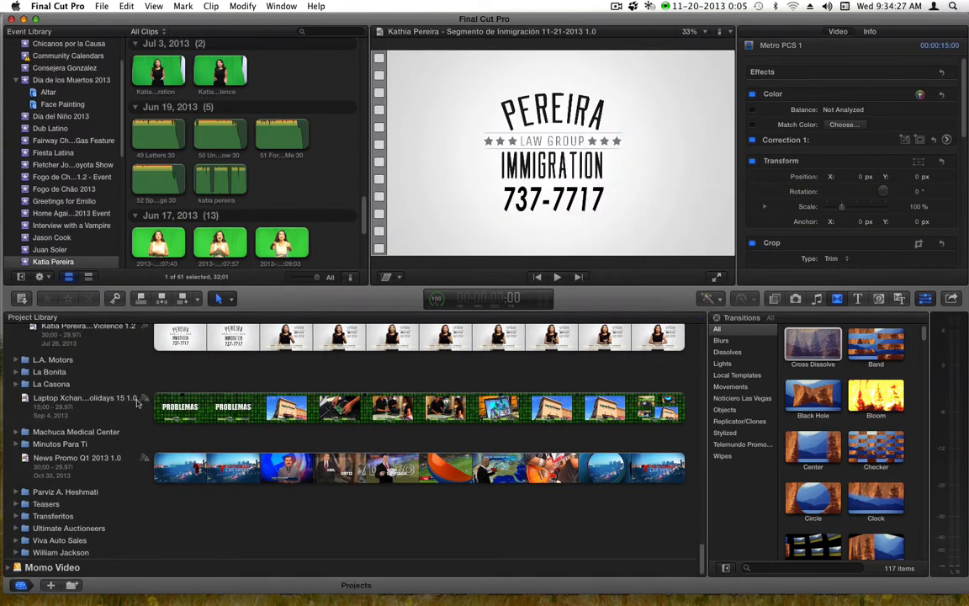
scroll(112, 391, "up", 3)
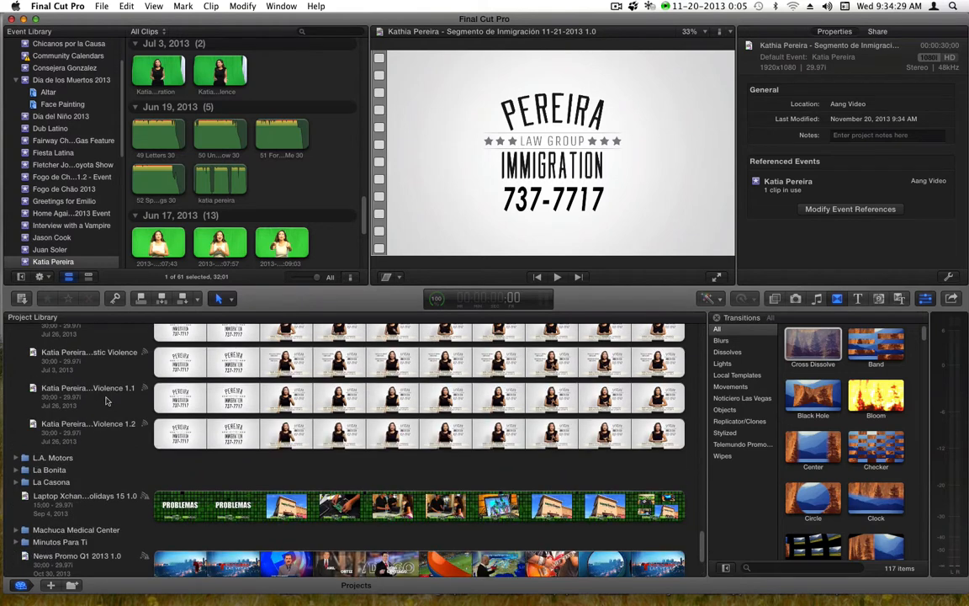
double_click(111, 431)
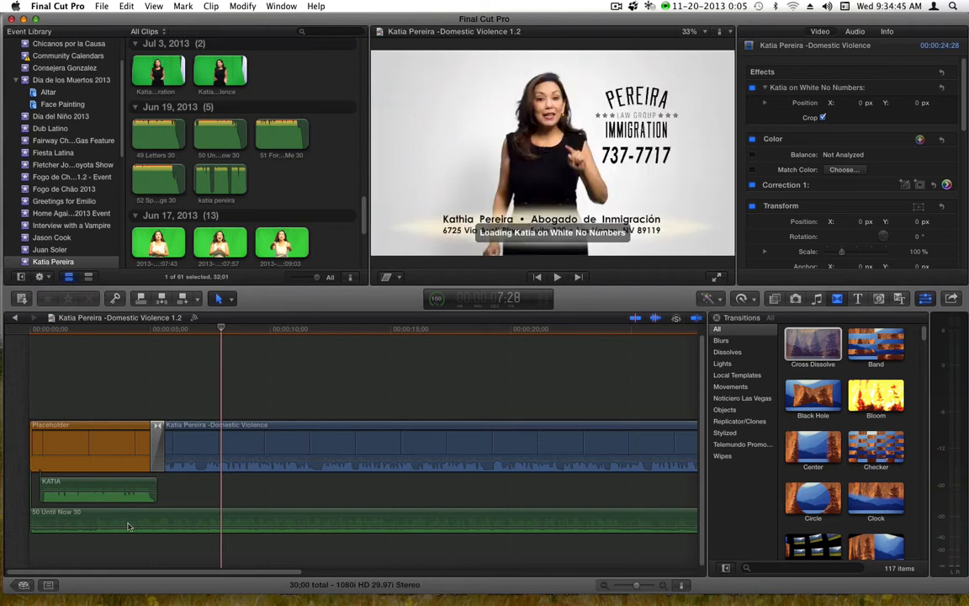
left_click_drag(221, 485, 128, 526)
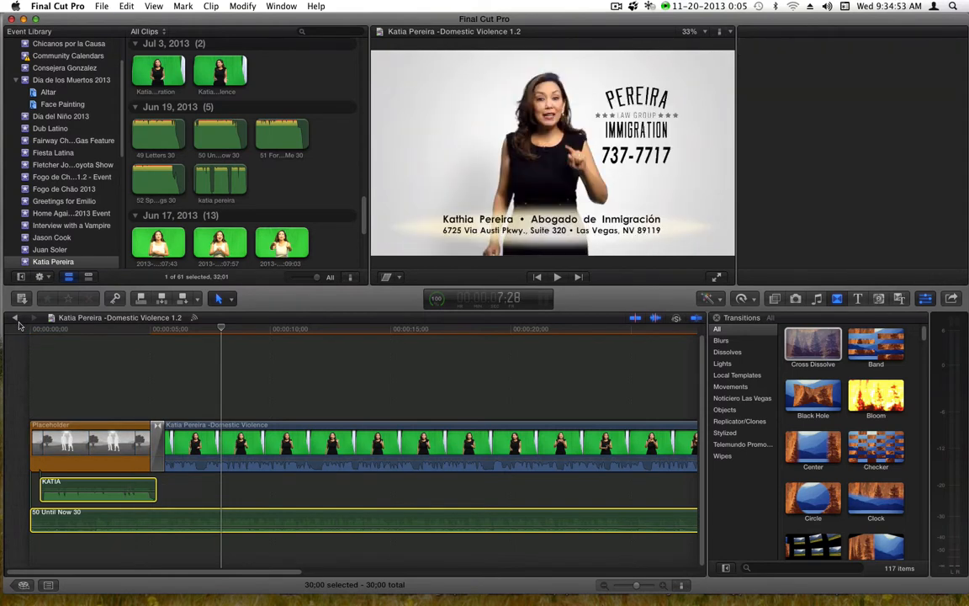
Find the 11-21-2013 1.0 immigration segment in the project library and reopen it
left_click(16, 319)
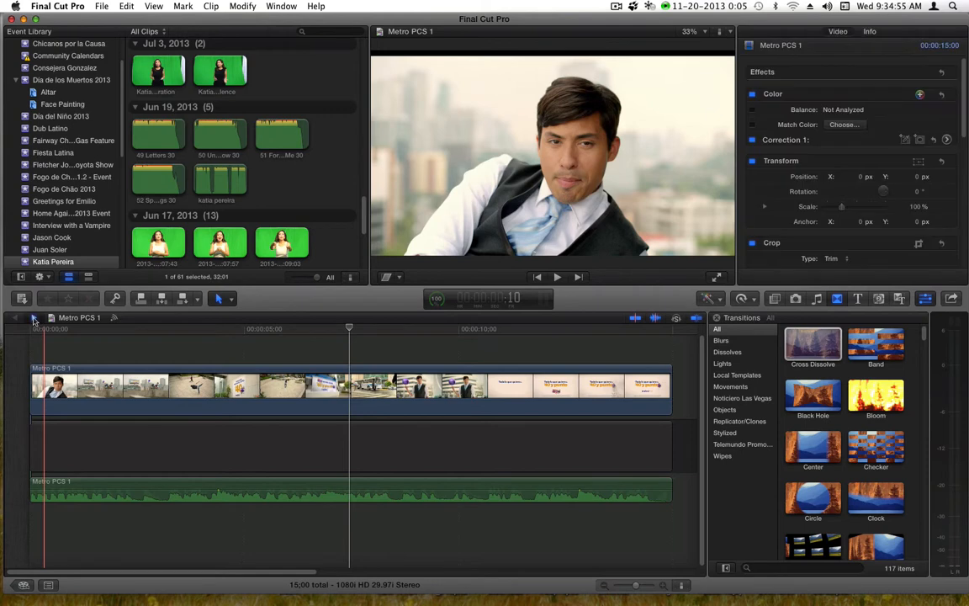
left_click(33, 319)
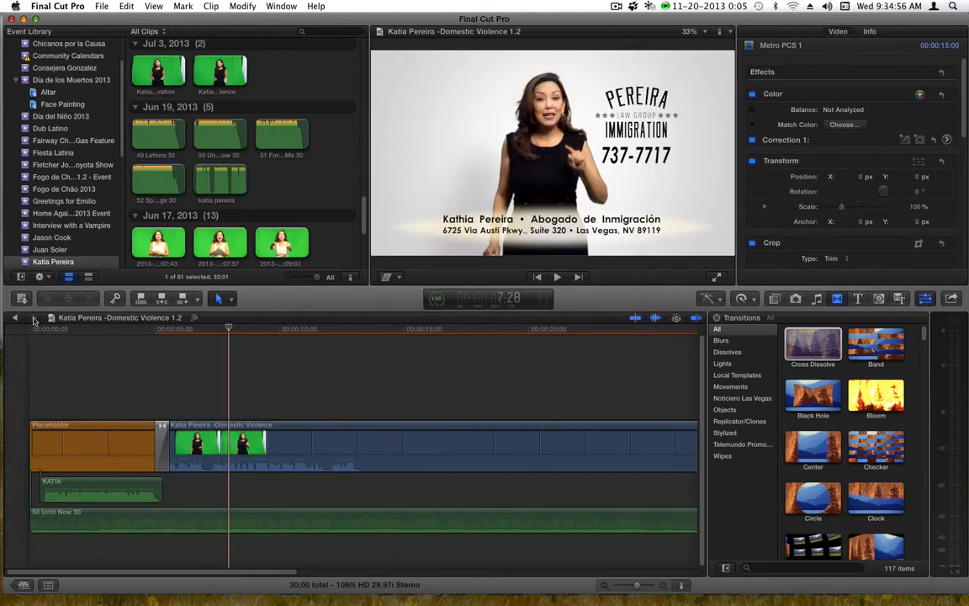
left_click(47, 584)
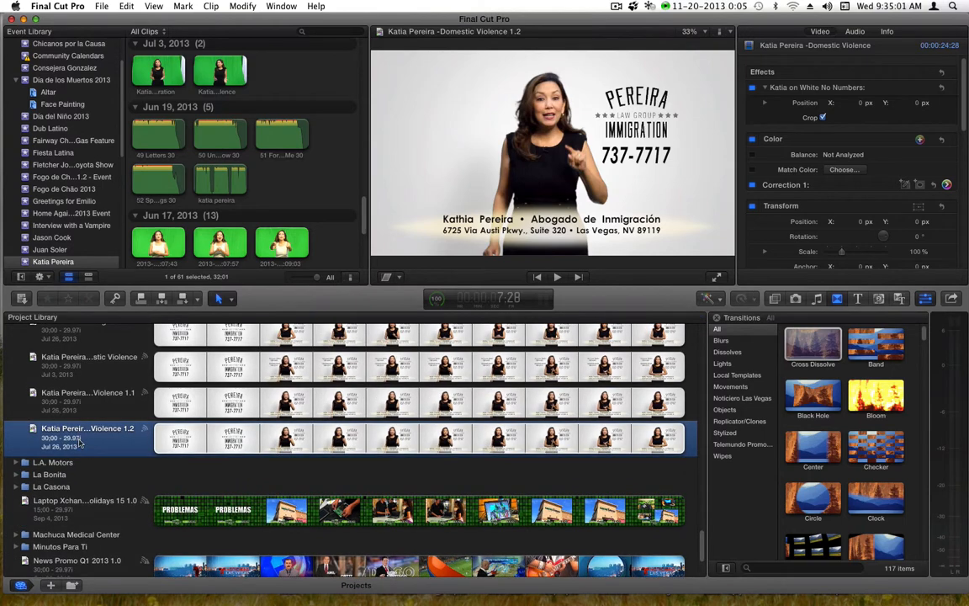
scroll(80, 444, "up", 5)
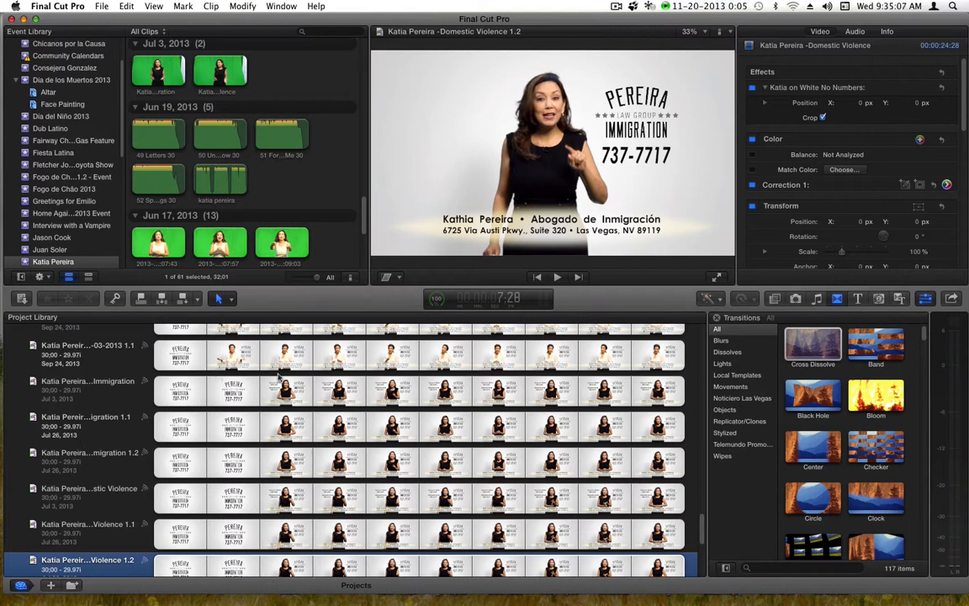
scroll(278, 376, "up", 1)
left_click(646, 383)
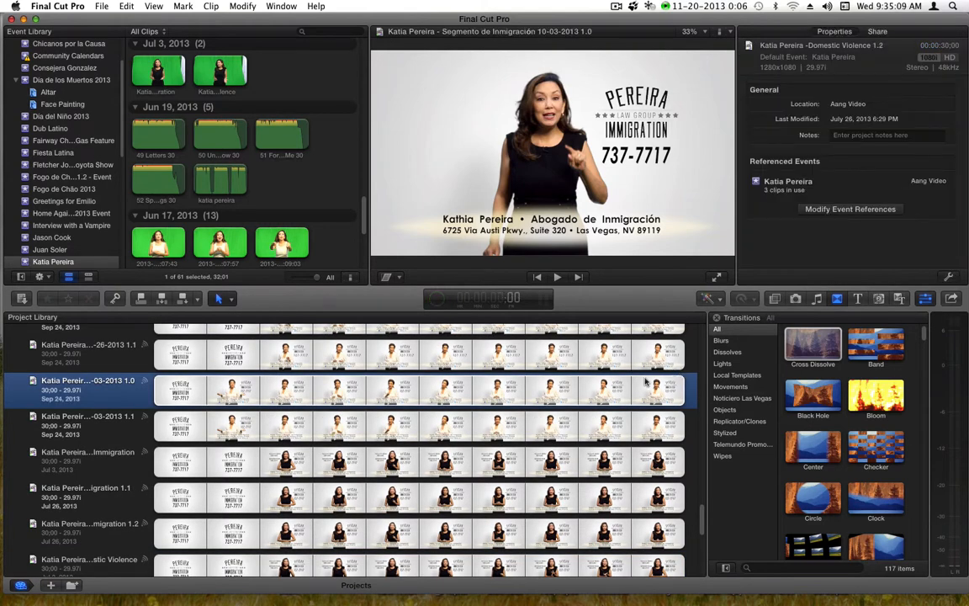
scroll(87, 407, "up", 1)
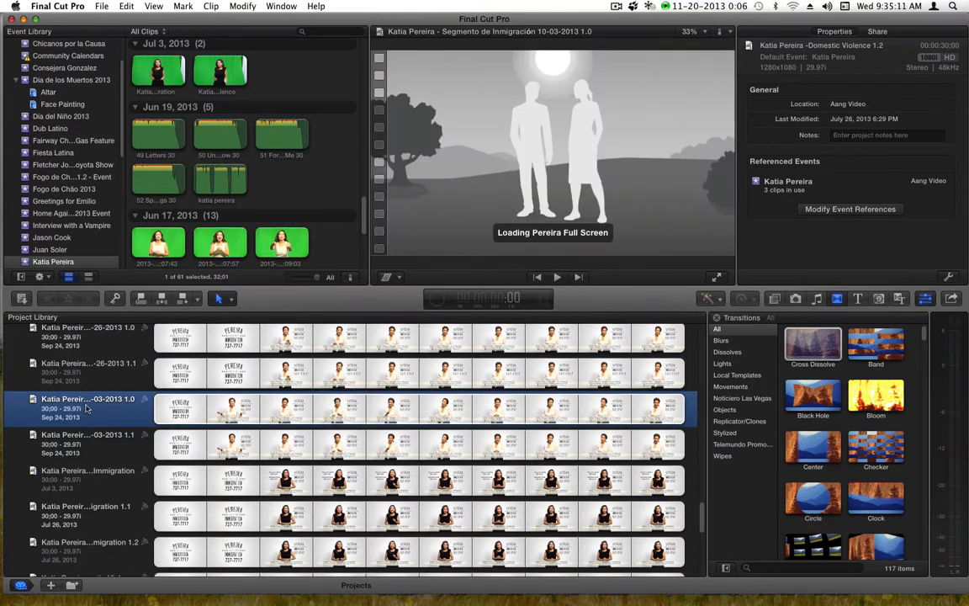
scroll(104, 401, "up", 2)
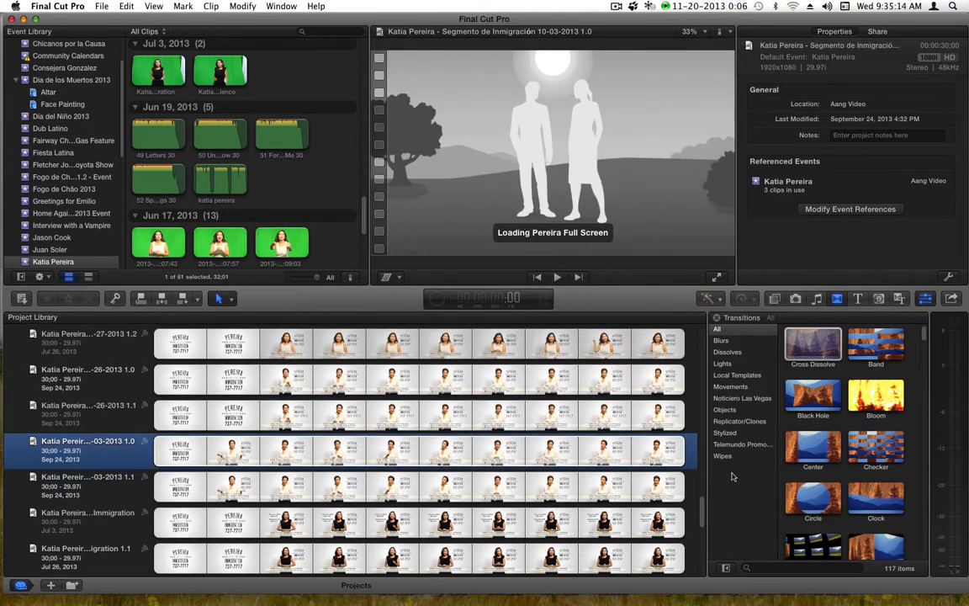
key("Up")
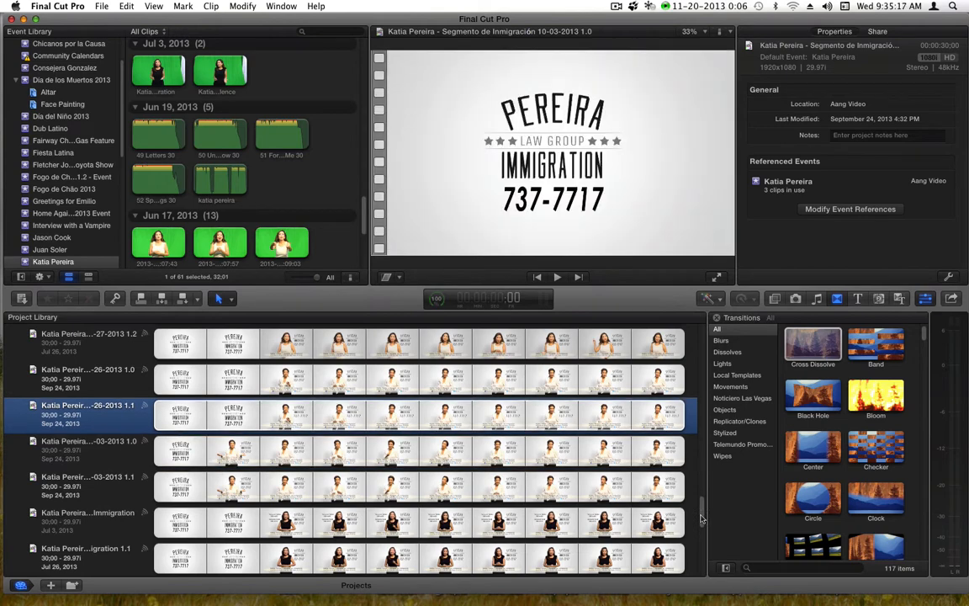
left_click_drag(702, 518, 697, 451)
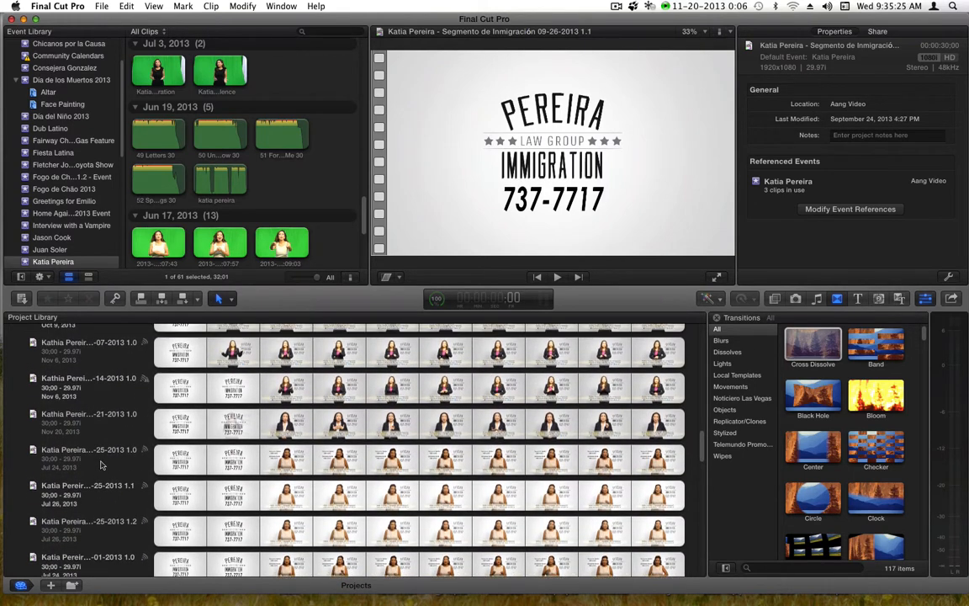
double_click(102, 418)
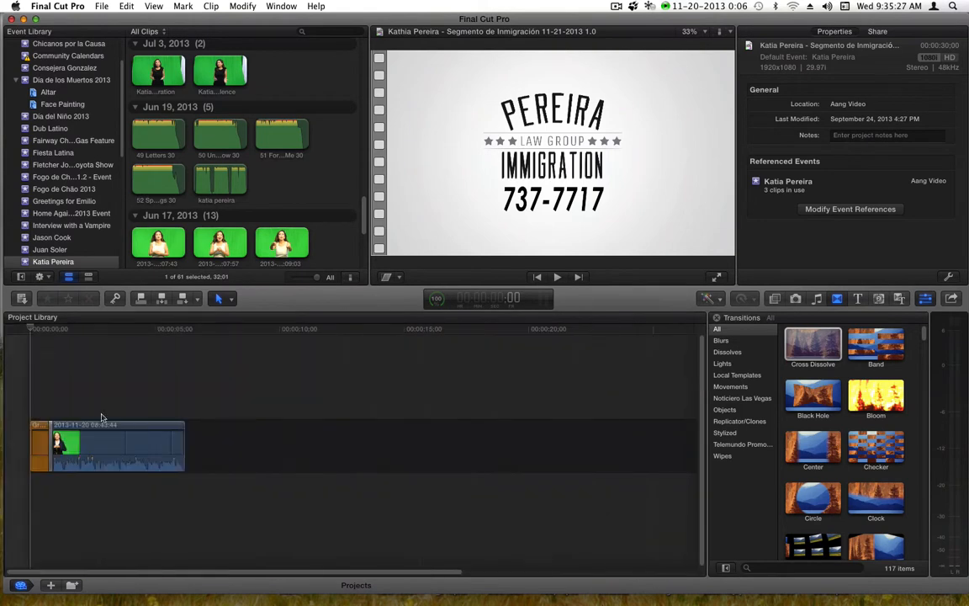
Paste the copied opener audio and 50 Until Now 30 music at the start of the timeline
left_click(40, 335)
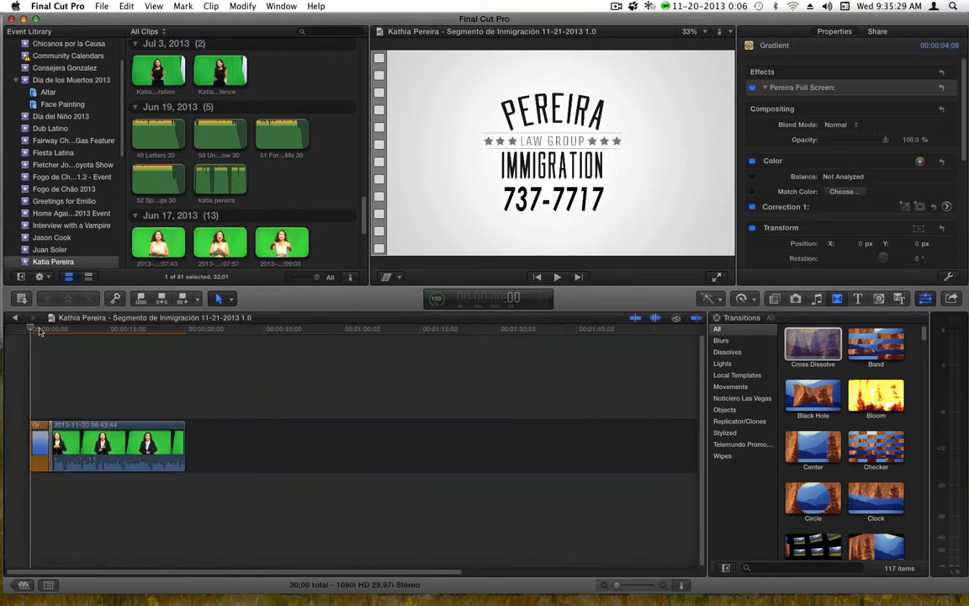
left_click(22, 335)
key("super+v")
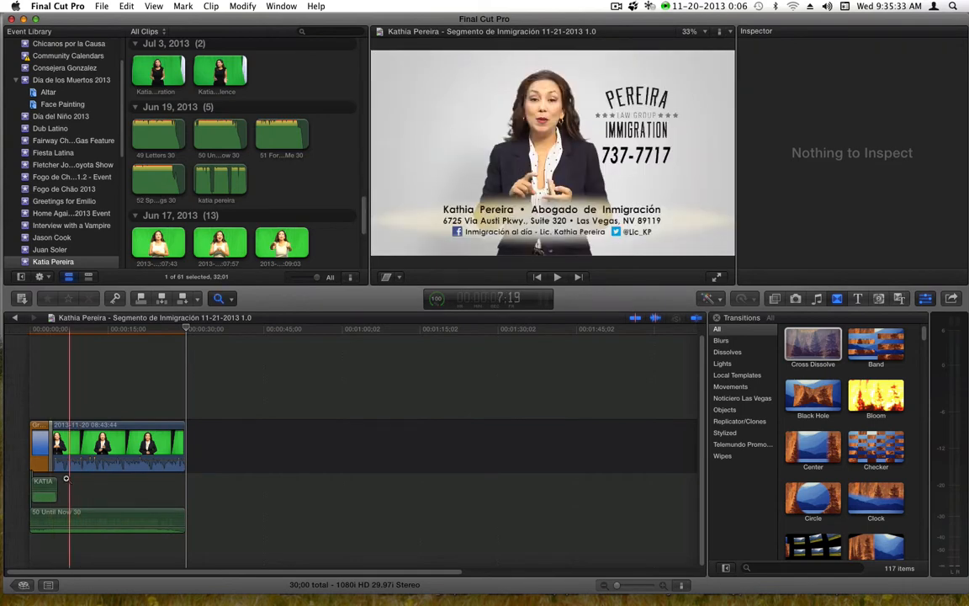
Move the short opener audio clip earlier so it begins at the very start of the timeline
key("z")
left_click(58, 491)
key("a")
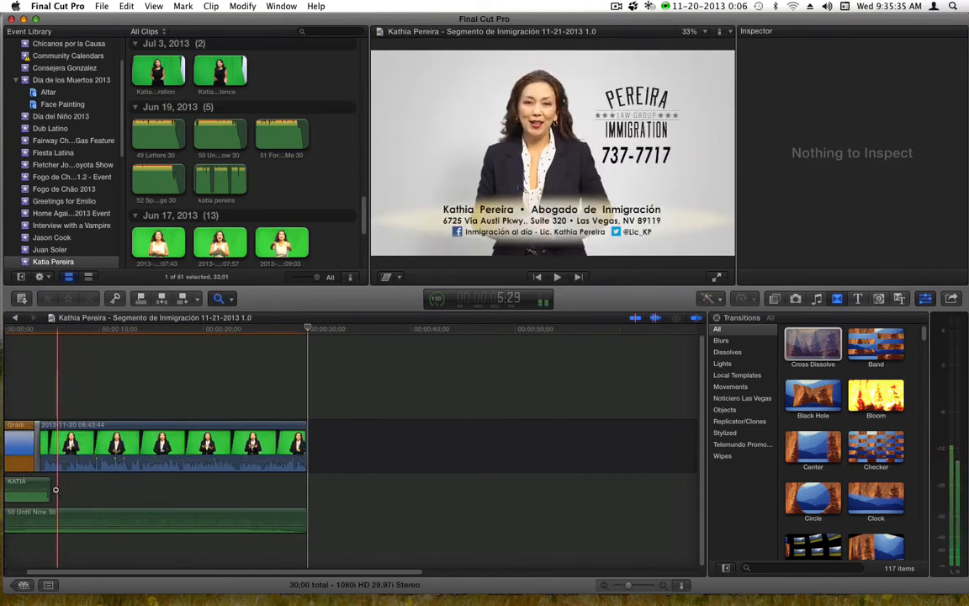
key("shift+z")
left_click_drag(142, 574, 56, 575)
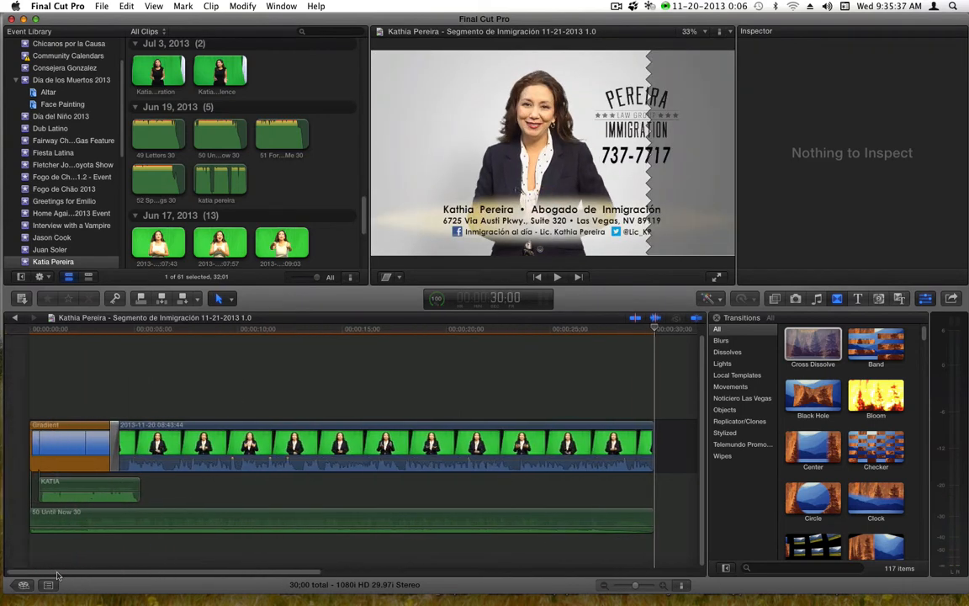
left_click(76, 485)
left_click_drag(76, 485, 69, 485)
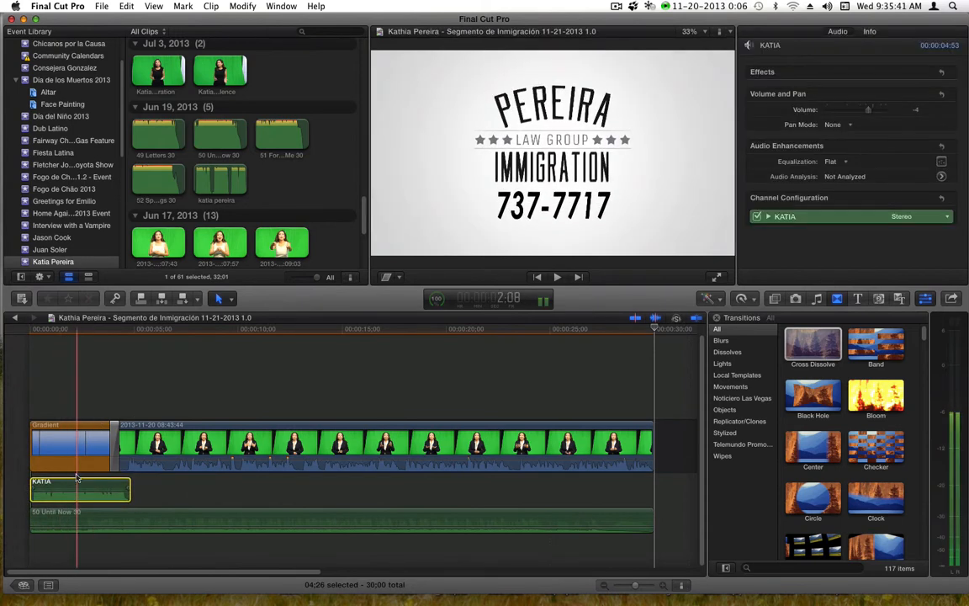
Play the opener, then roll the edit under the Cross Dissolve later, towards the end of the short audio clip
key("space")
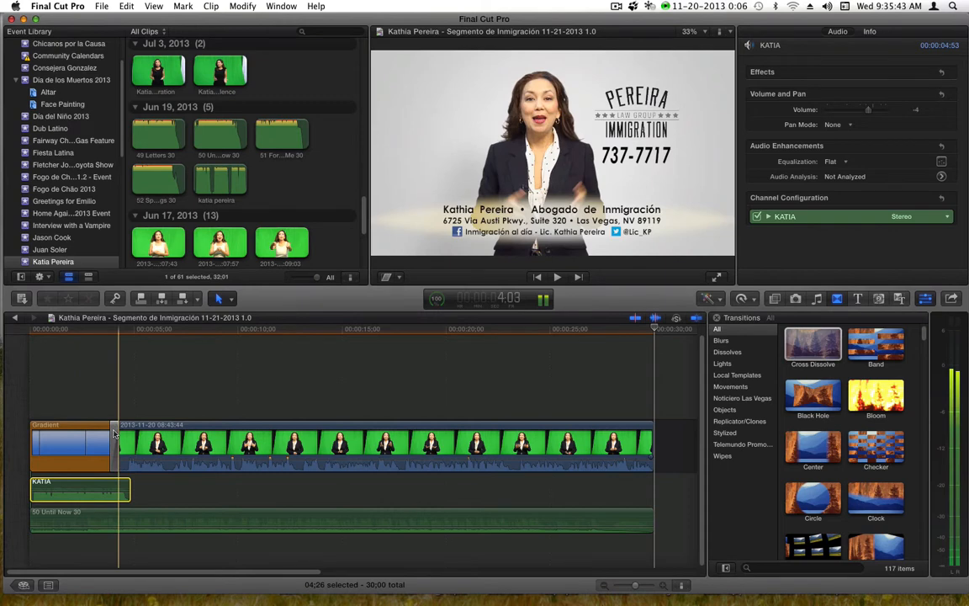
left_click(114, 433)
key("z")
left_click(124, 437)
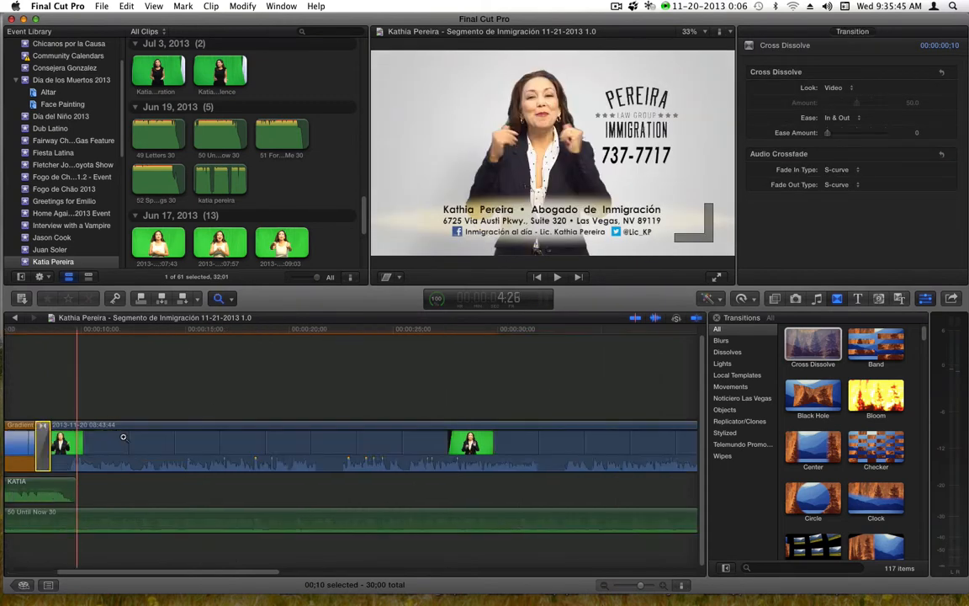
left_click(123, 436)
key("a")
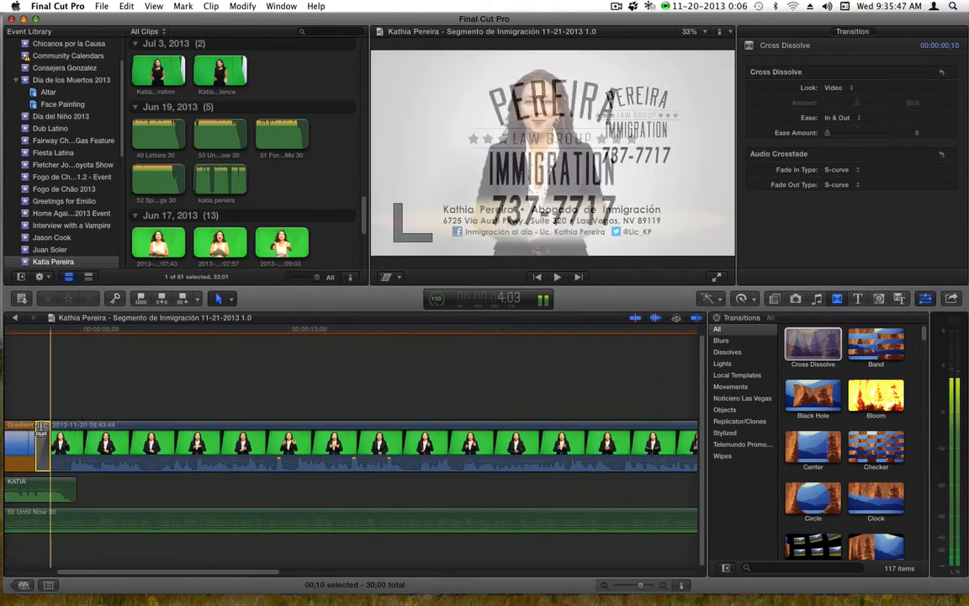
left_click(45, 425)
left_click_drag(49, 425, 70, 496)
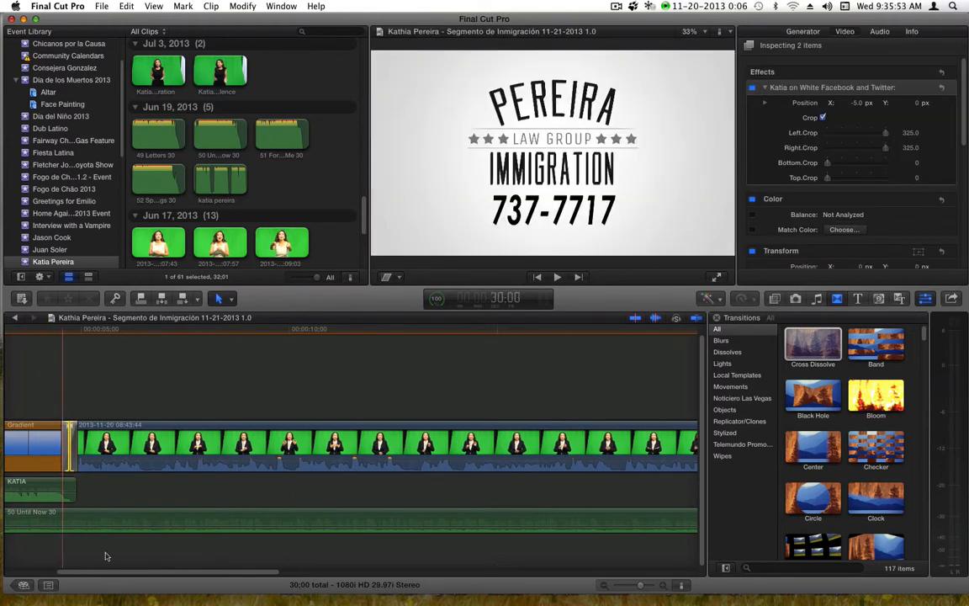
Roll the edit between the gradient opener and the presenter clip slightly earlier to refine the dissolve's timing
left_click(60, 387)
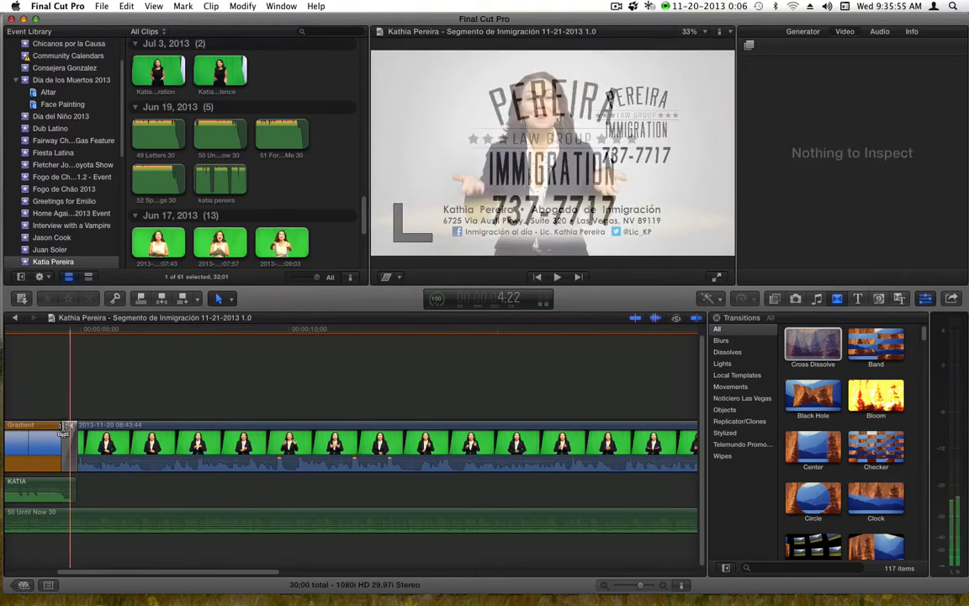
left_click_drag(64, 429, 160, 539)
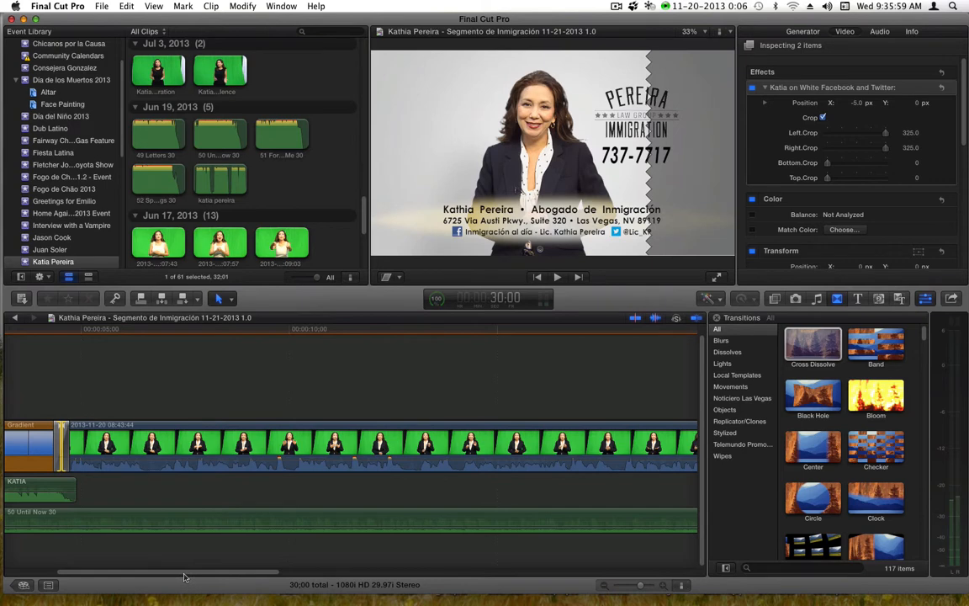
left_click_drag(185, 576, 85, 577)
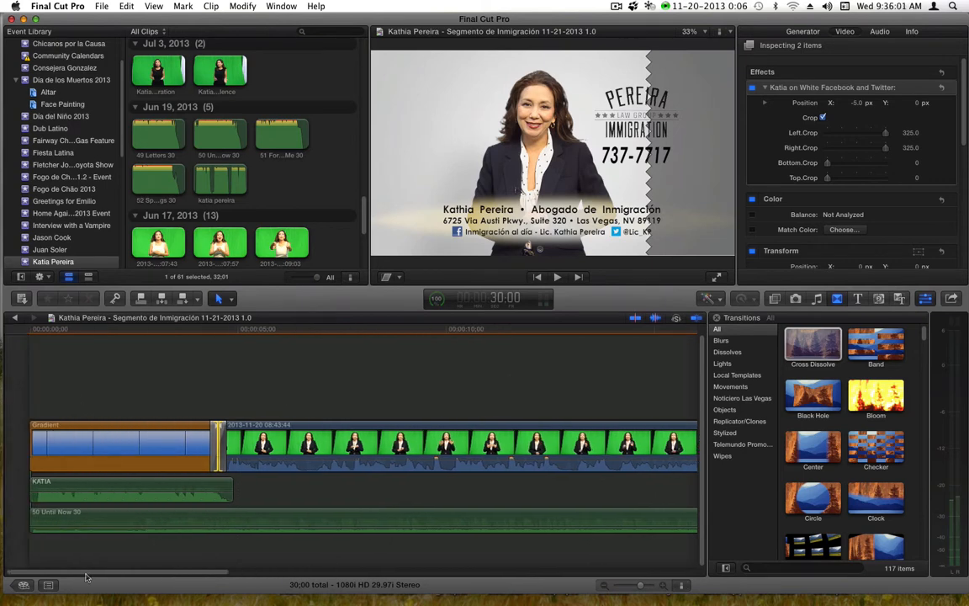
Play the segment from the start through the dissolve to check the opener's timing and audio
left_click(147, 558)
left_click_drag(140, 573, 3, 573)
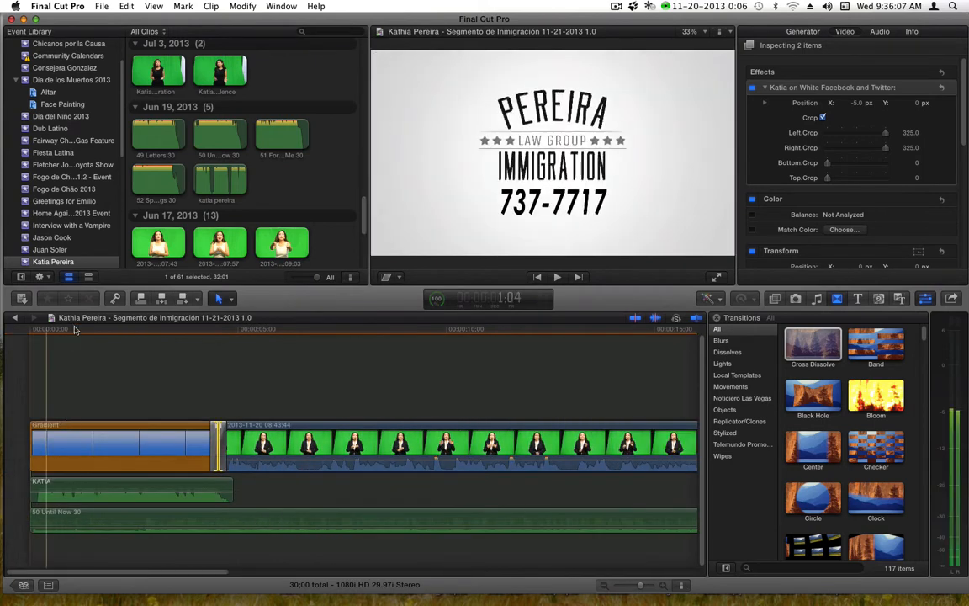
key("Home")
key("space")
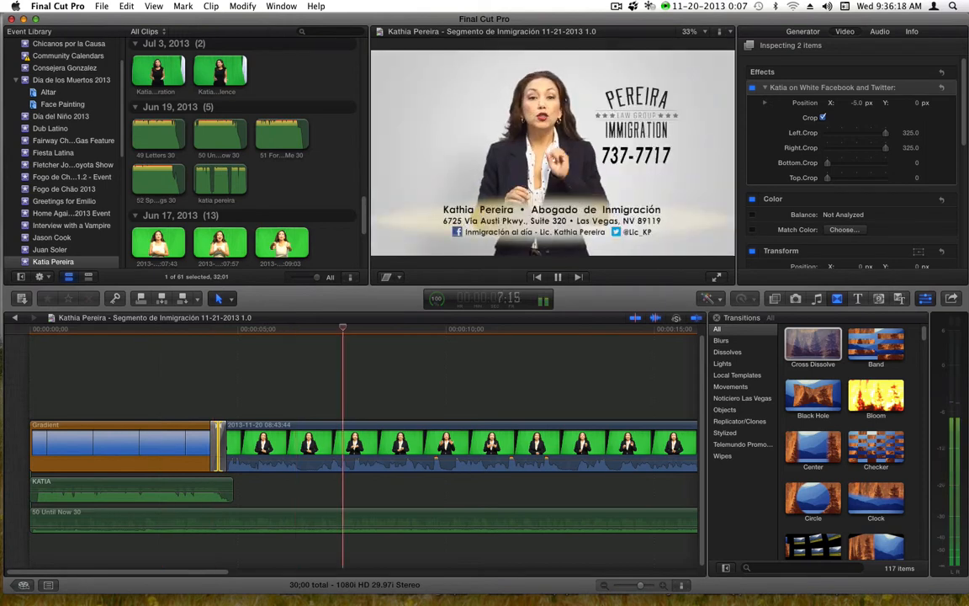
key("space")
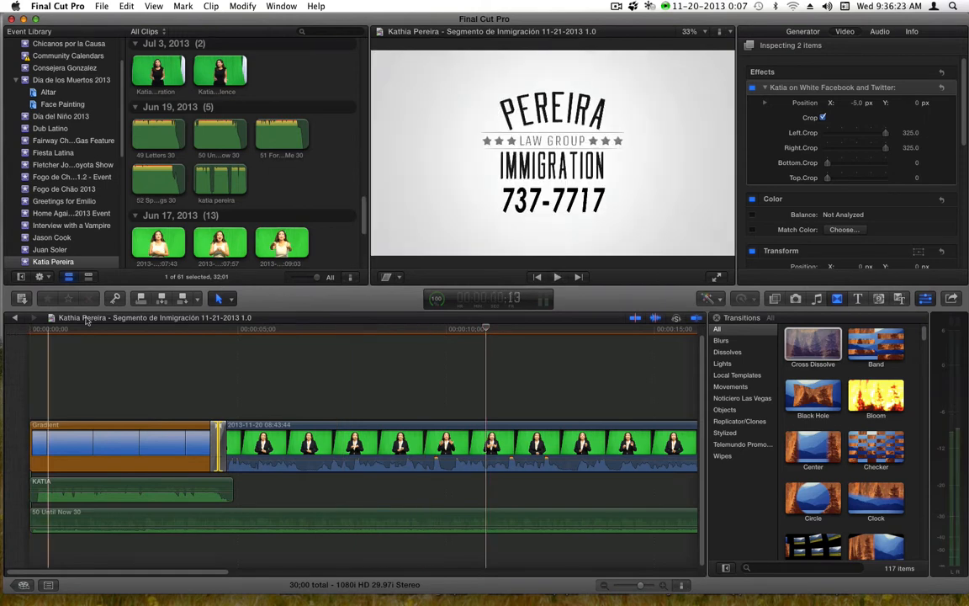
left_click(136, 329)
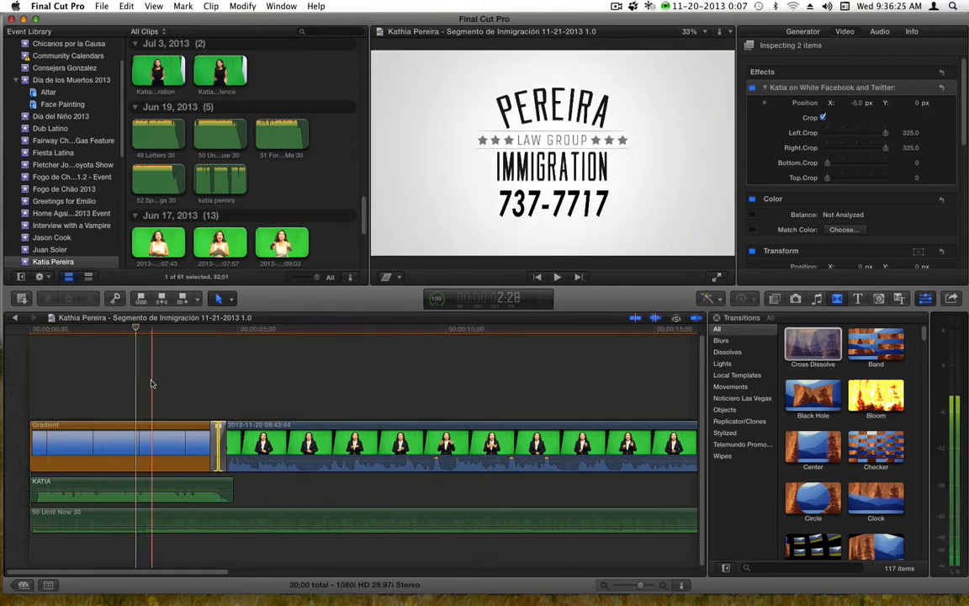
left_click(65, 7)
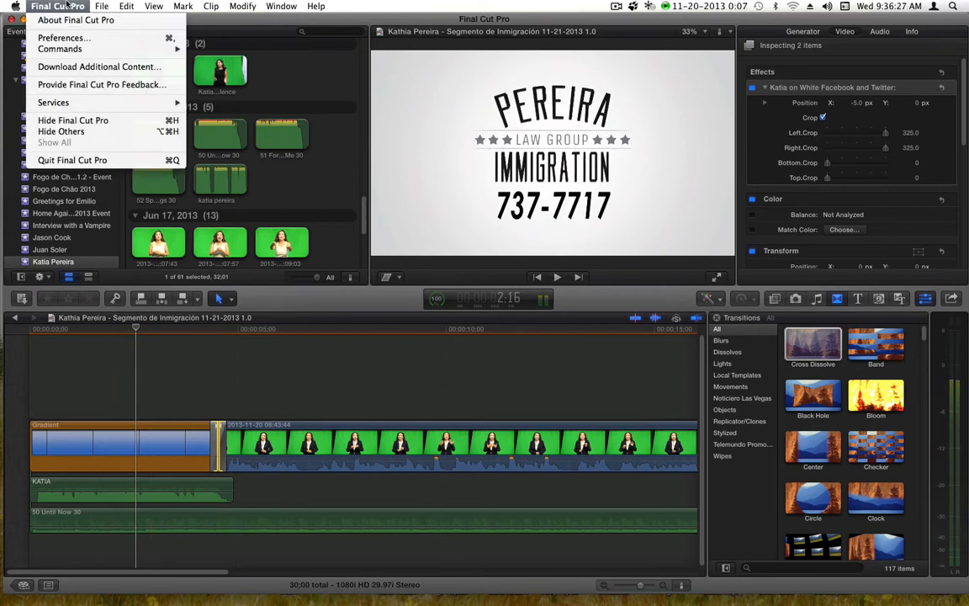
left_click(66, 6)
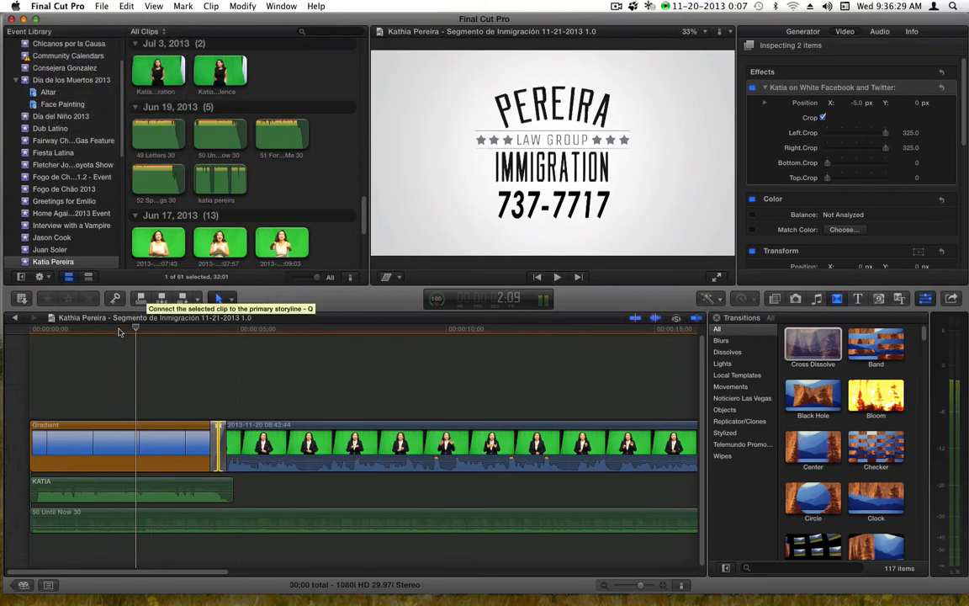
left_click(124, 388)
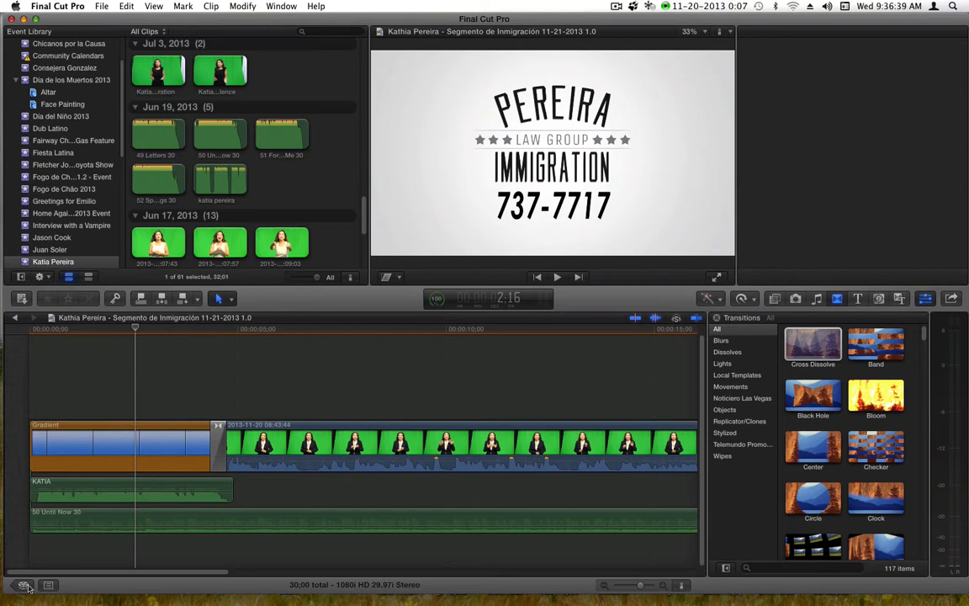
Duplicate the 11-21-2013 immigration segment project, without events or clips, and date the copy 11-28-2013 1.0
left_click(25, 585)
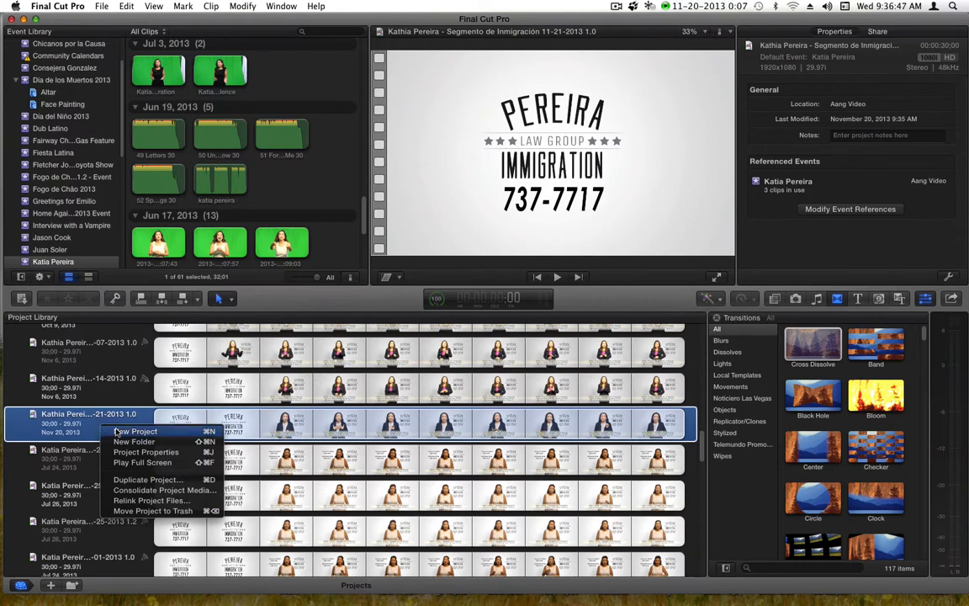
left_click(166, 481)
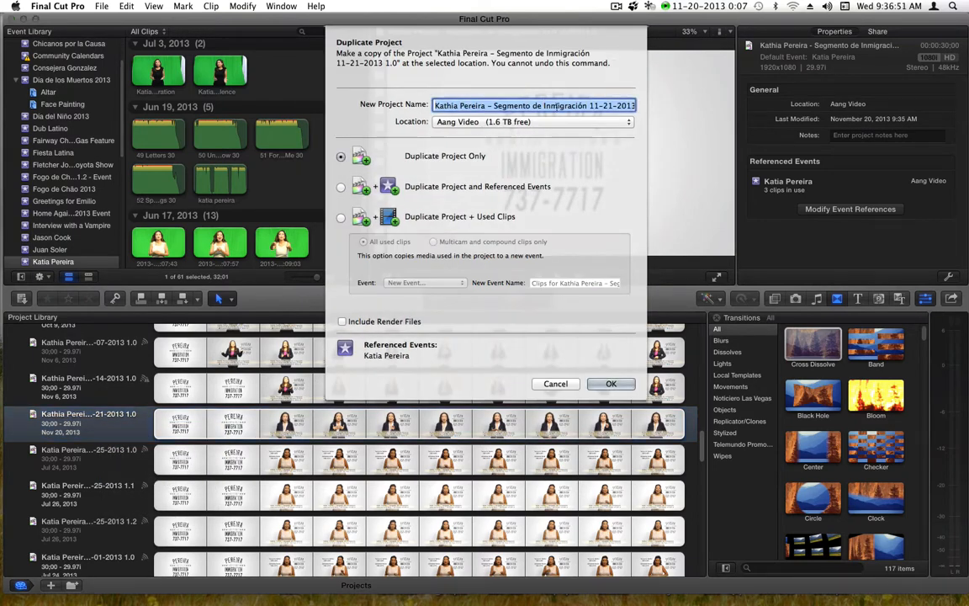
left_click(552, 105)
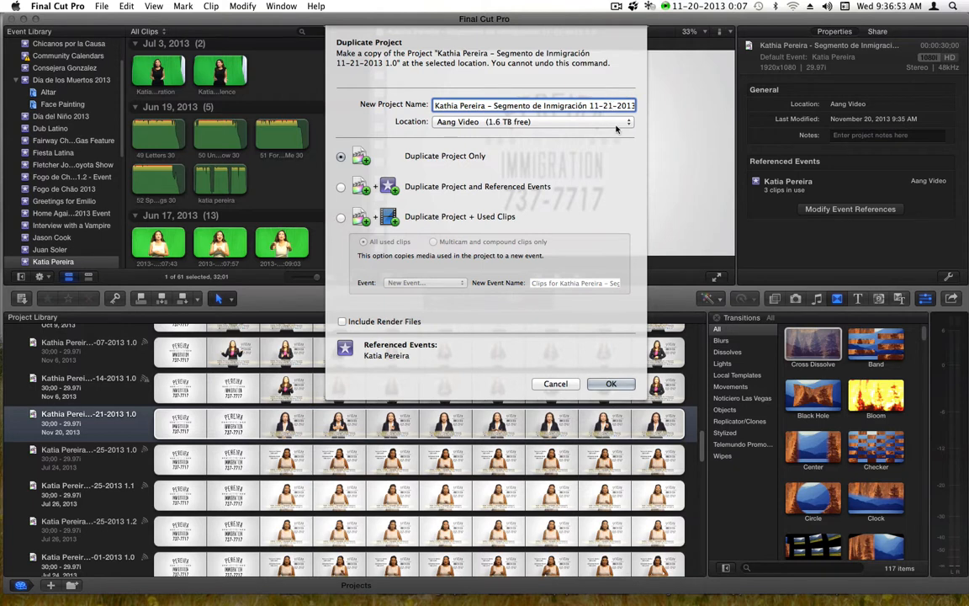
key("BackSpace")
type("8")
left_click(609, 389)
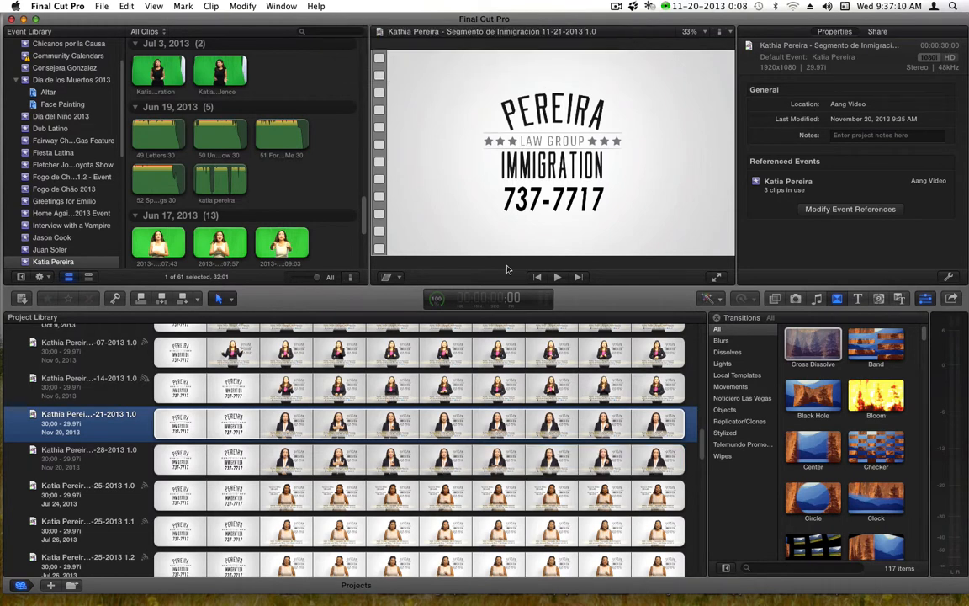
Open the duplicated 11-28-2013 immigration segment project from the Project Library
left_click(556, 276)
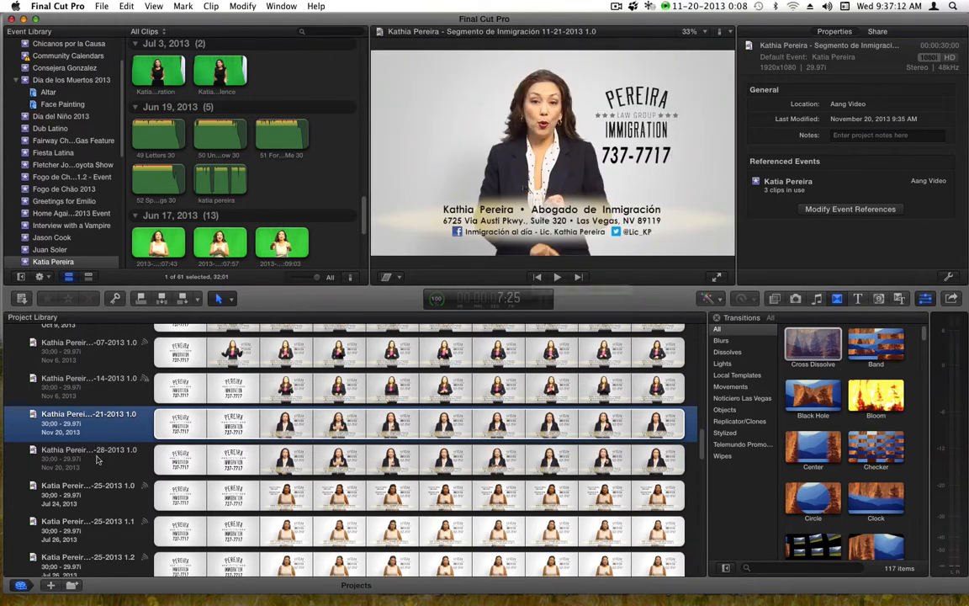
left_click(97, 459)
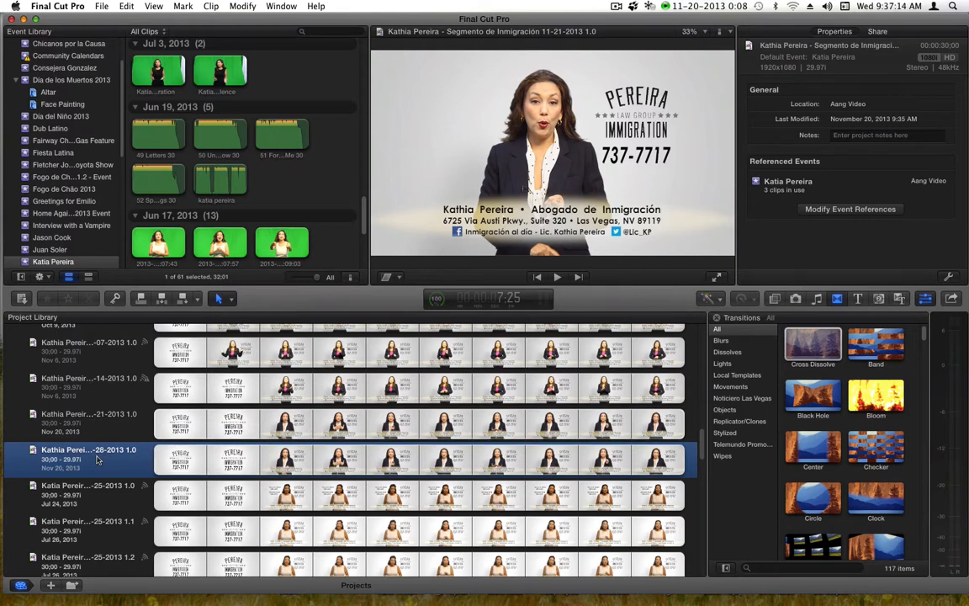
double_click(97, 460)
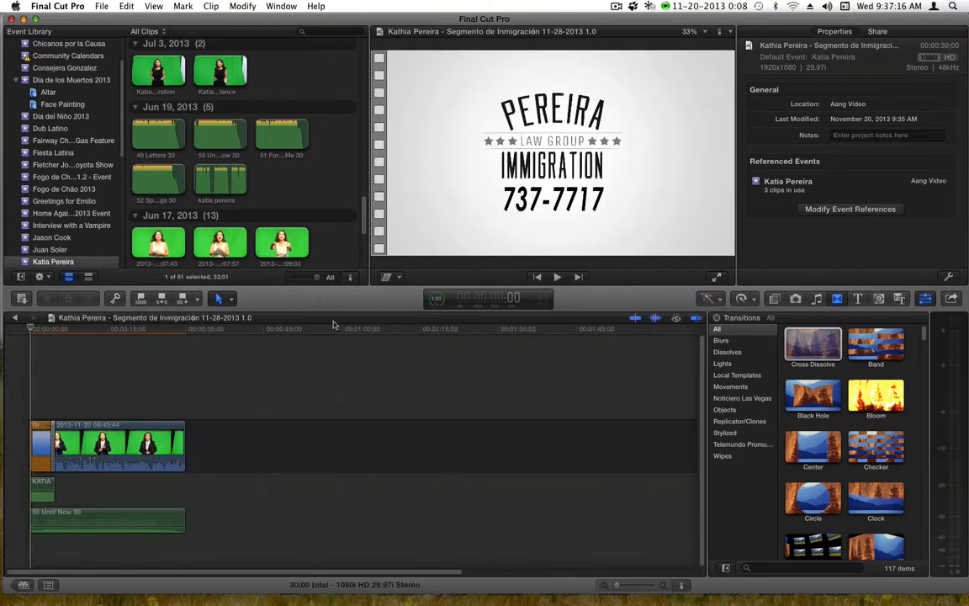
left_click(190, 67)
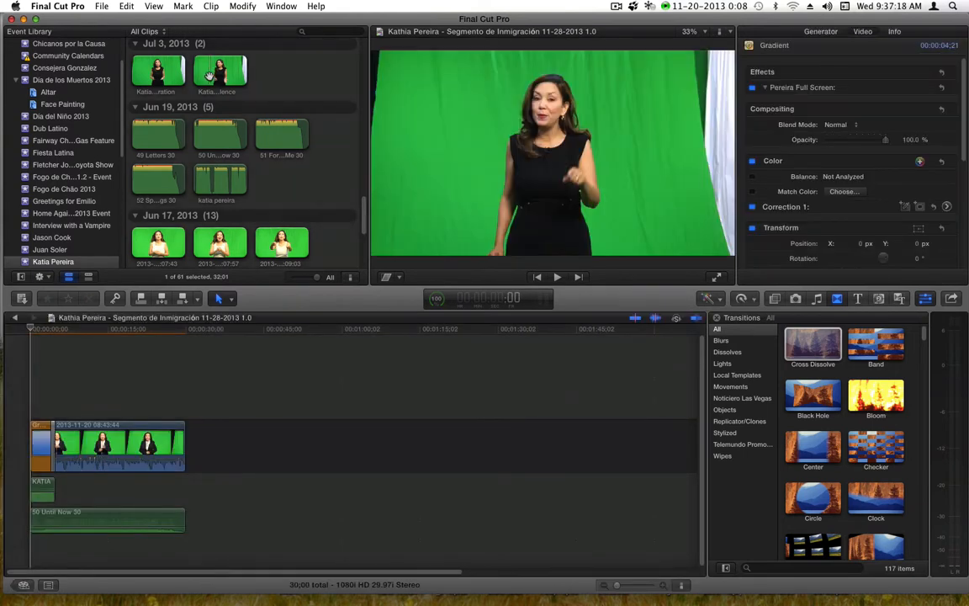
left_click(208, 76)
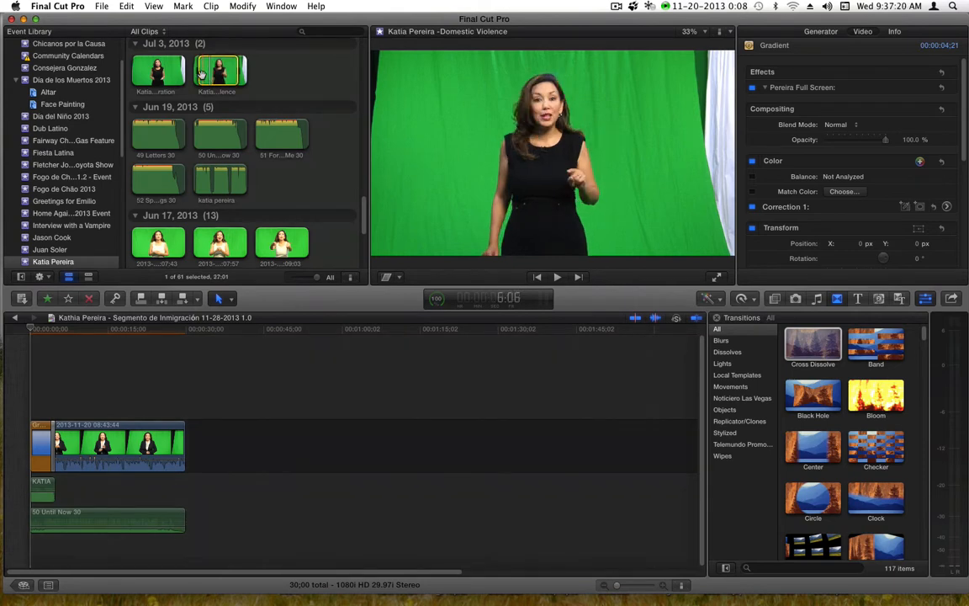
key("i")
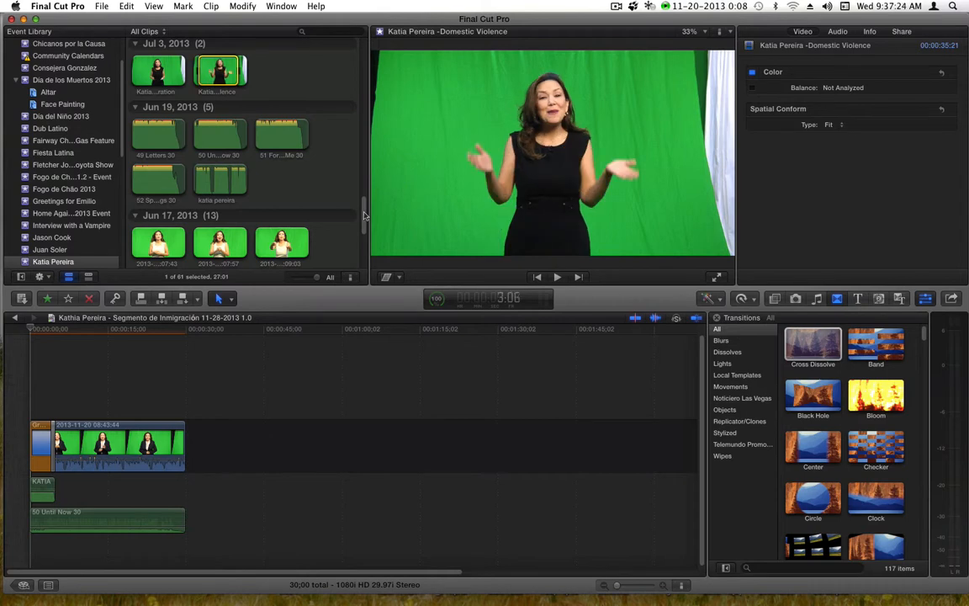
left_click_drag(365, 215, 353, 15)
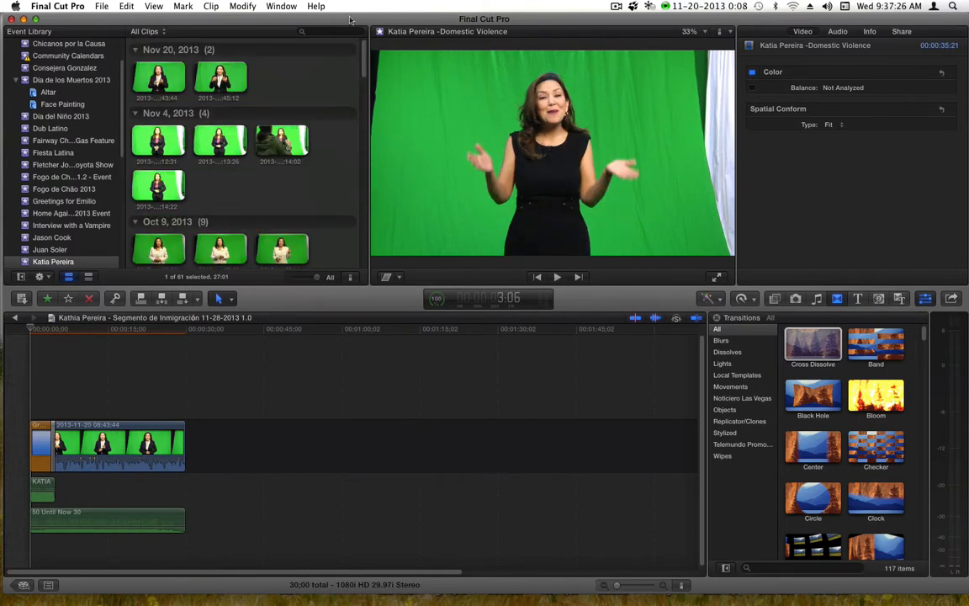
left_click(221, 75)
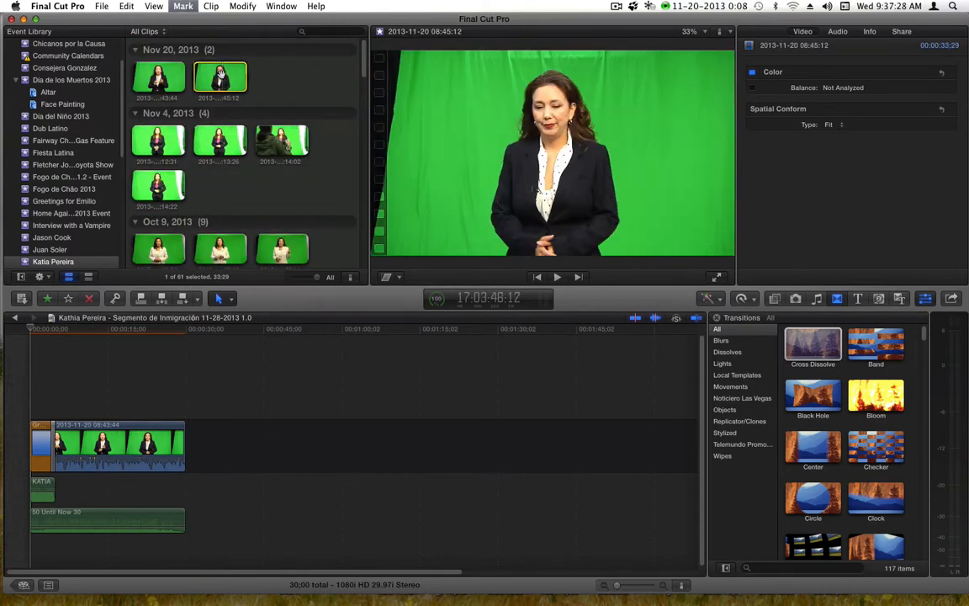
key("space")
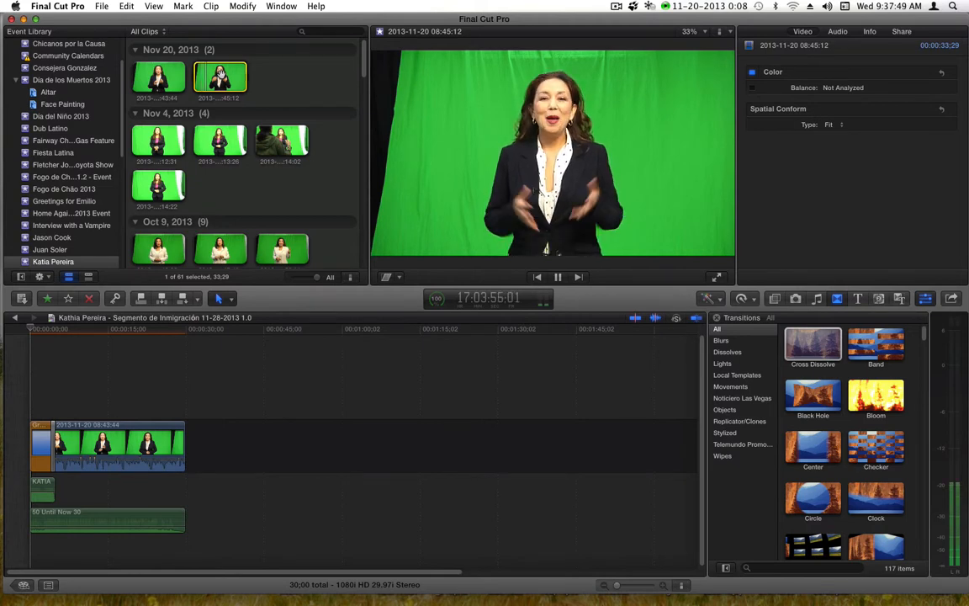
key("j")
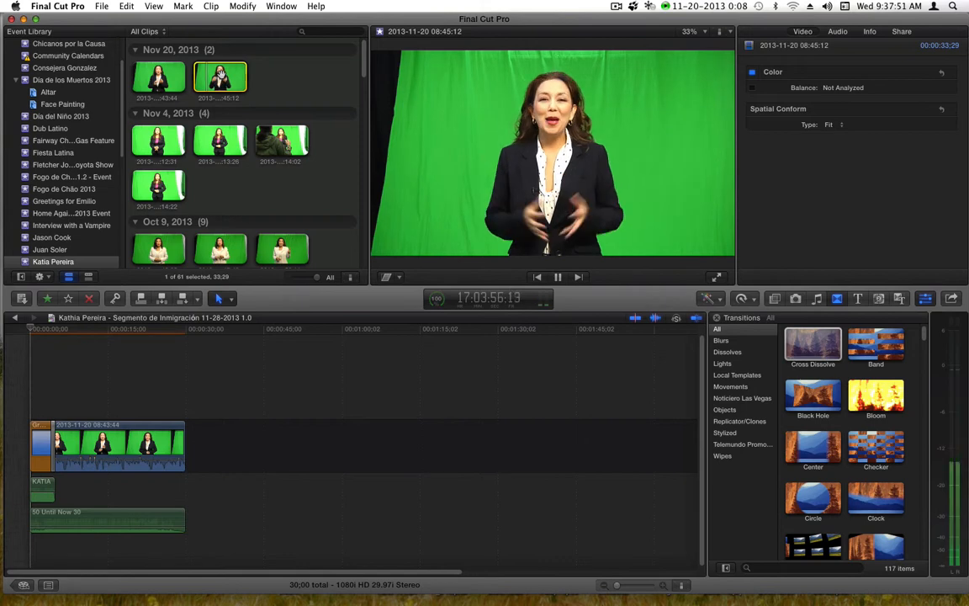
key("k")
key("i")
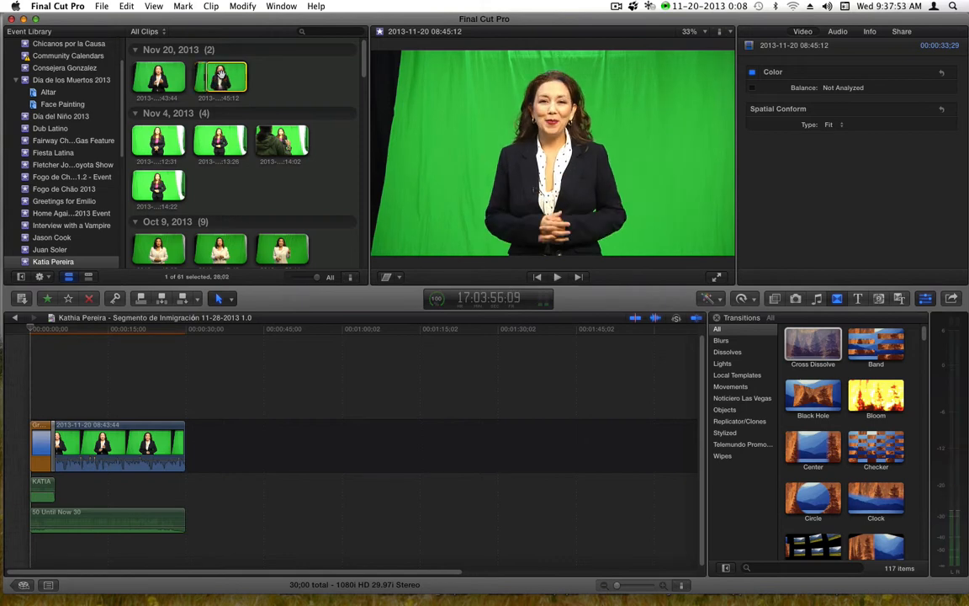
left_click(88, 433)
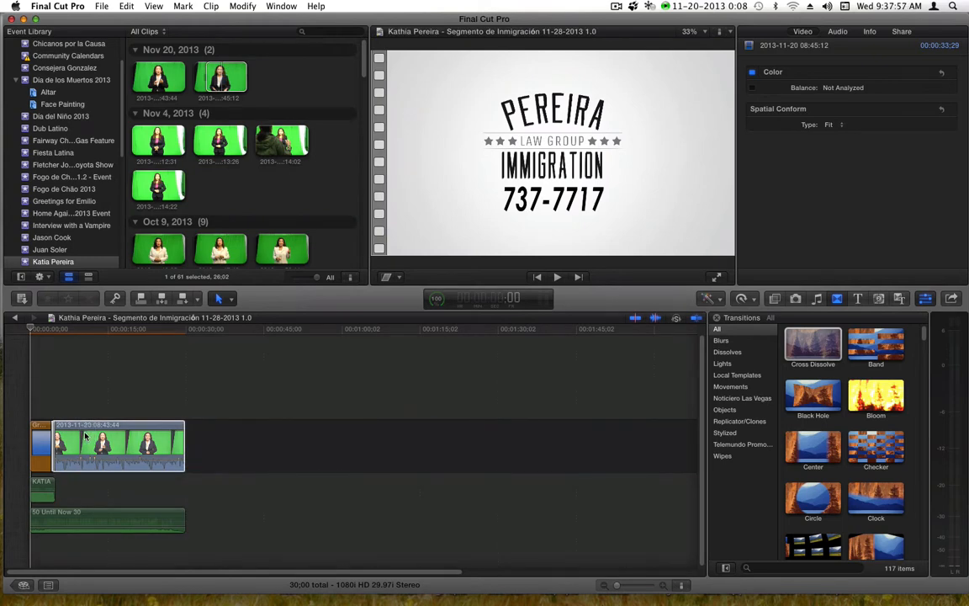
left_click_drag(84, 436, 86, 436)
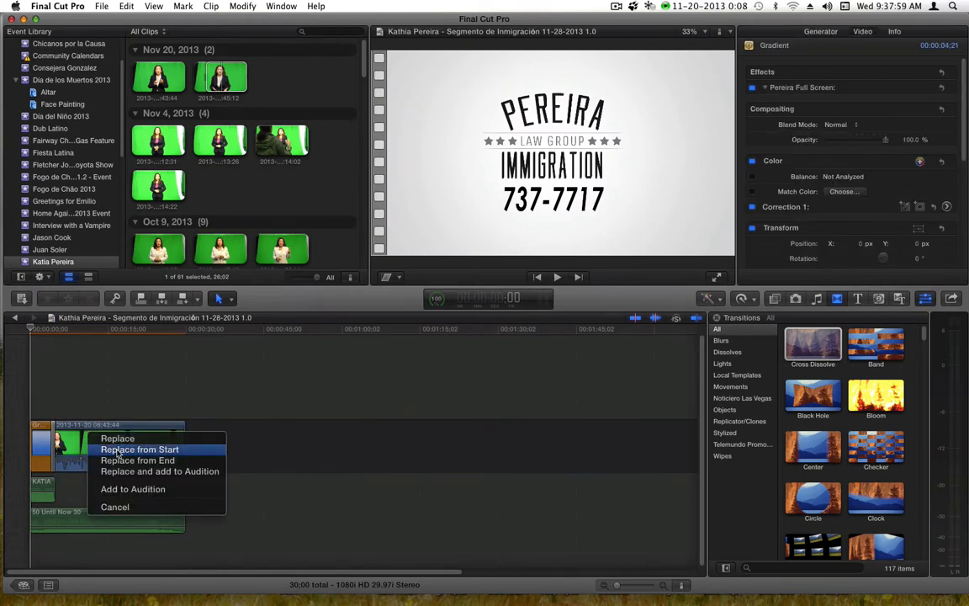
left_click(118, 452)
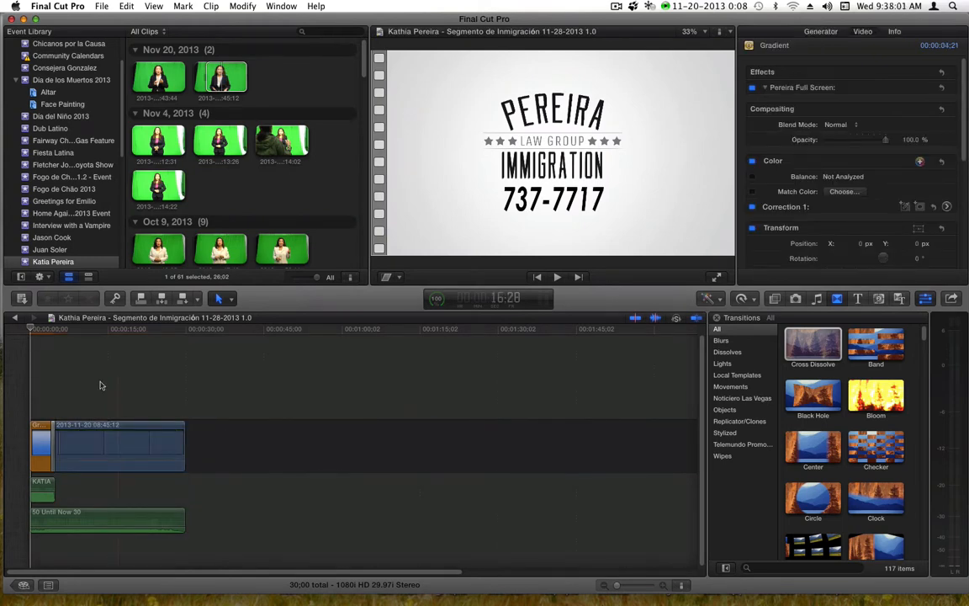
Color-correct the new presenter clip's exposure, lowering the highlights to -8% and raising the midtones to 10%
left_click(110, 334)
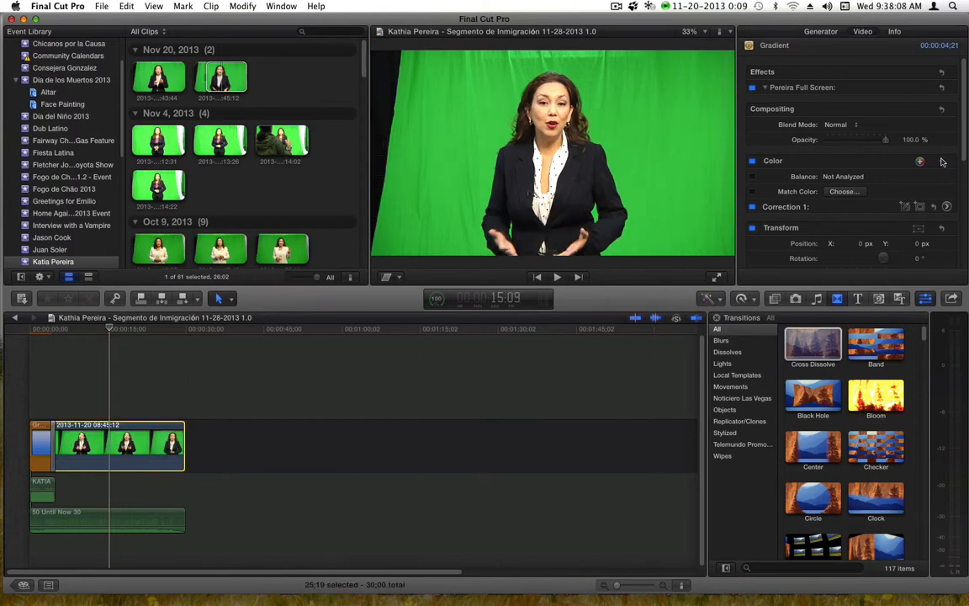
left_click(870, 34)
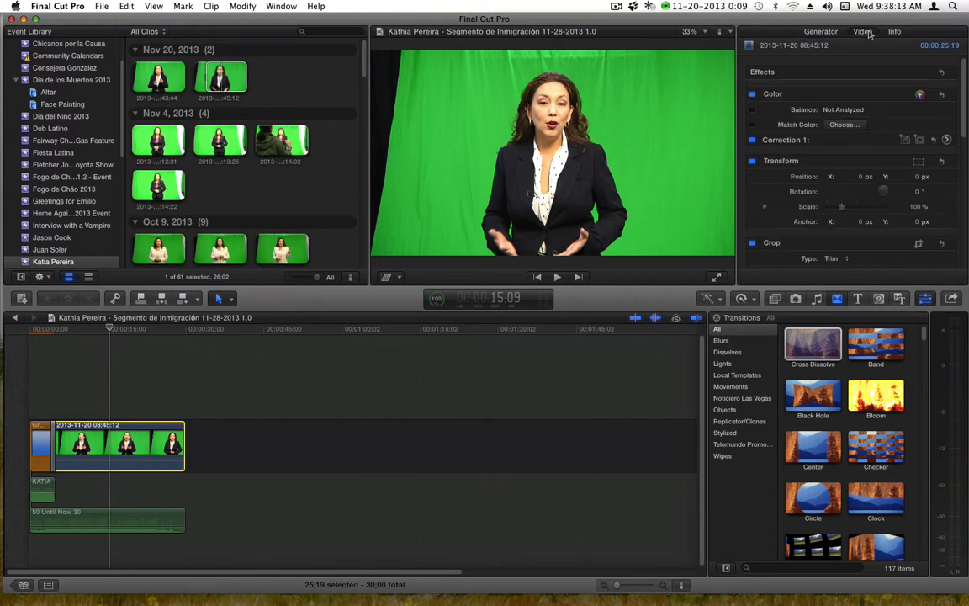
left_click(946, 139)
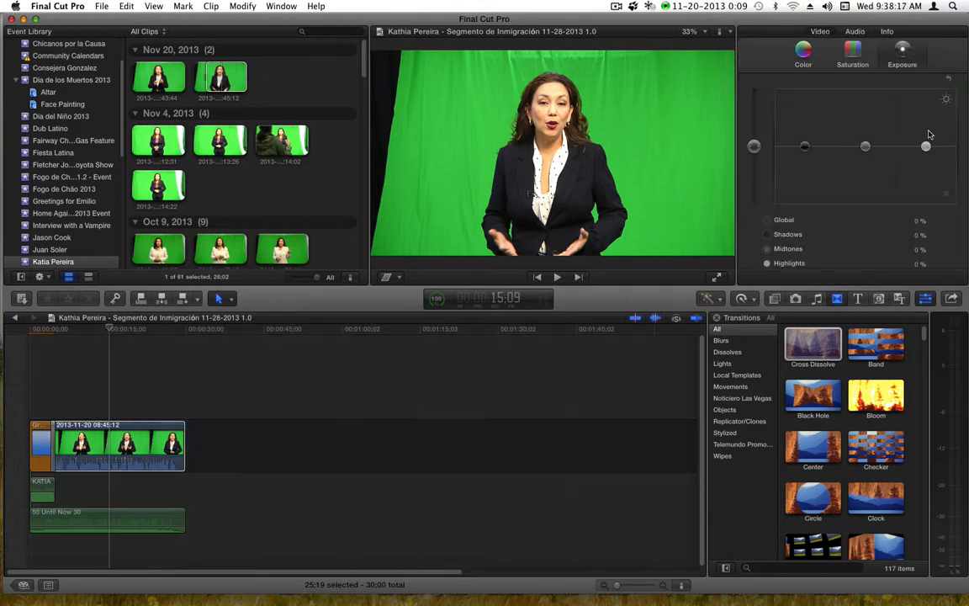
left_click_drag(927, 147, 925, 150)
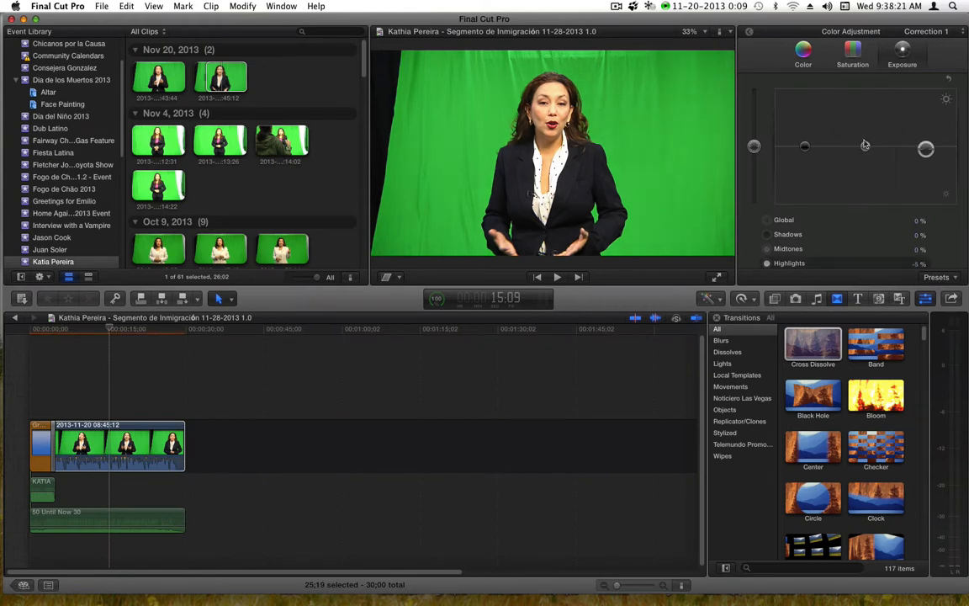
left_click_drag(865, 145, 865, 140)
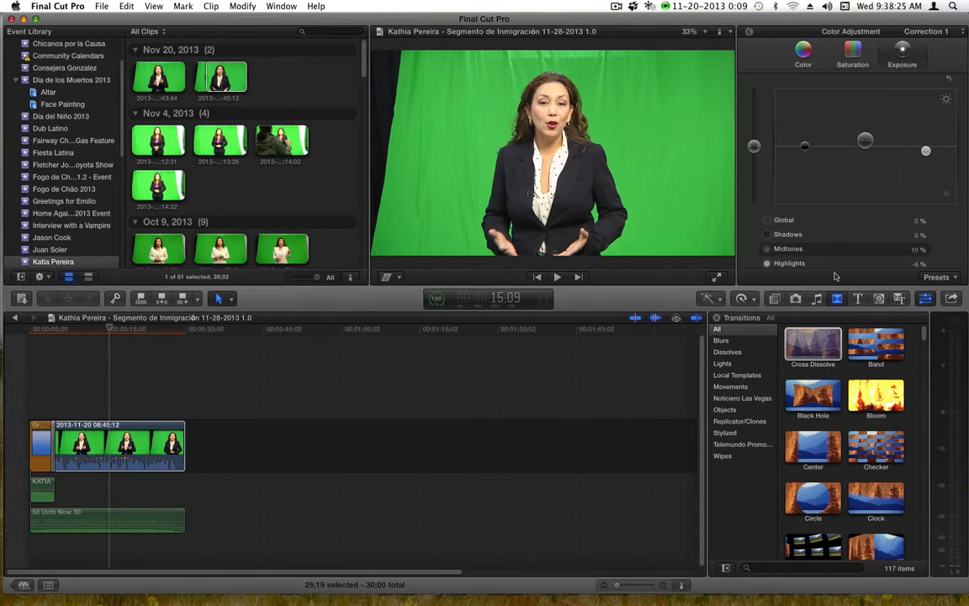
Search the effects for "kat", apply the white-background Facebook and Twitter effect to the presenter clip, and set its X position to -4 px
left_click(775, 298)
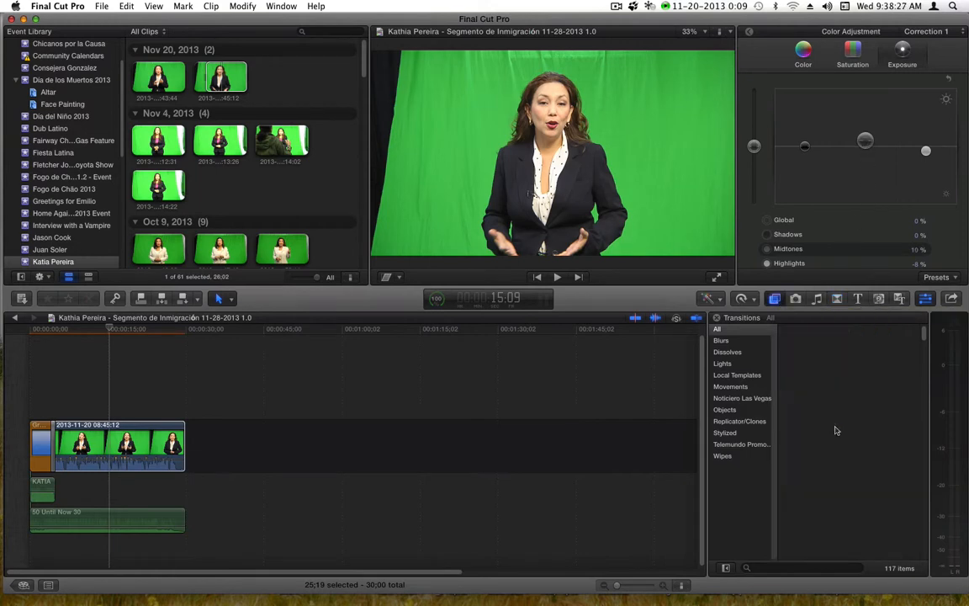
left_click(800, 568)
type("kat")
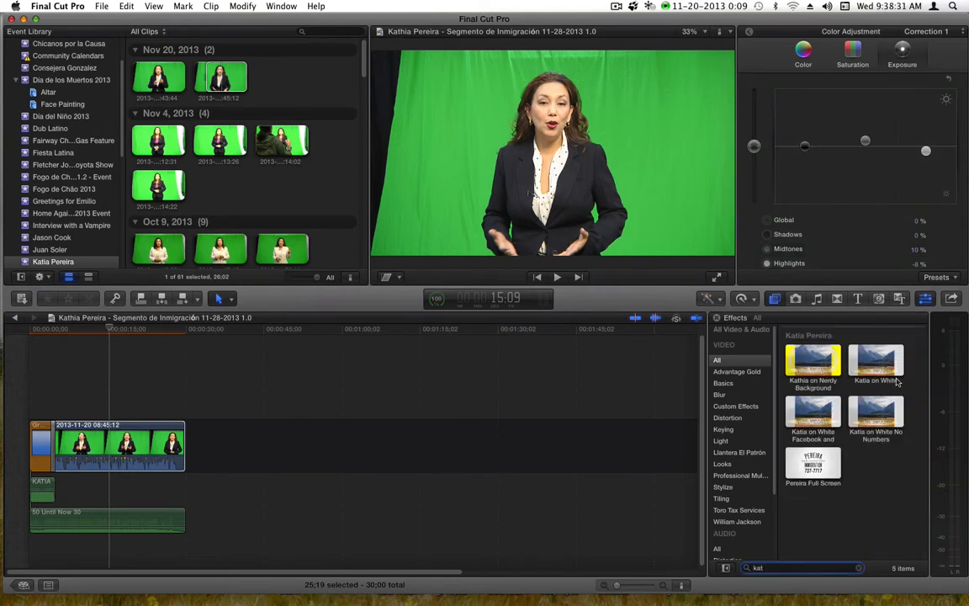
left_click_drag(813, 413, 127, 443)
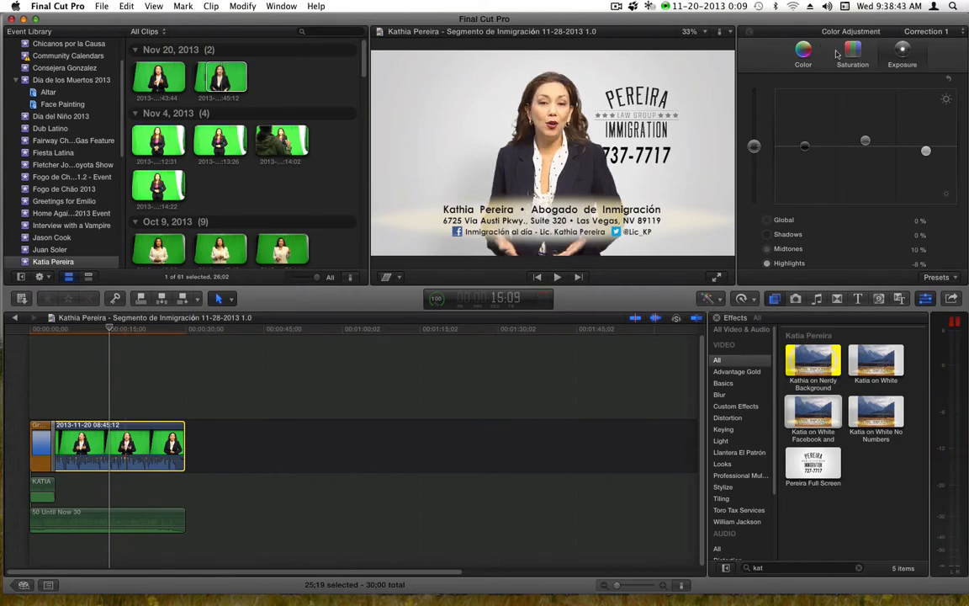
key("super+6")
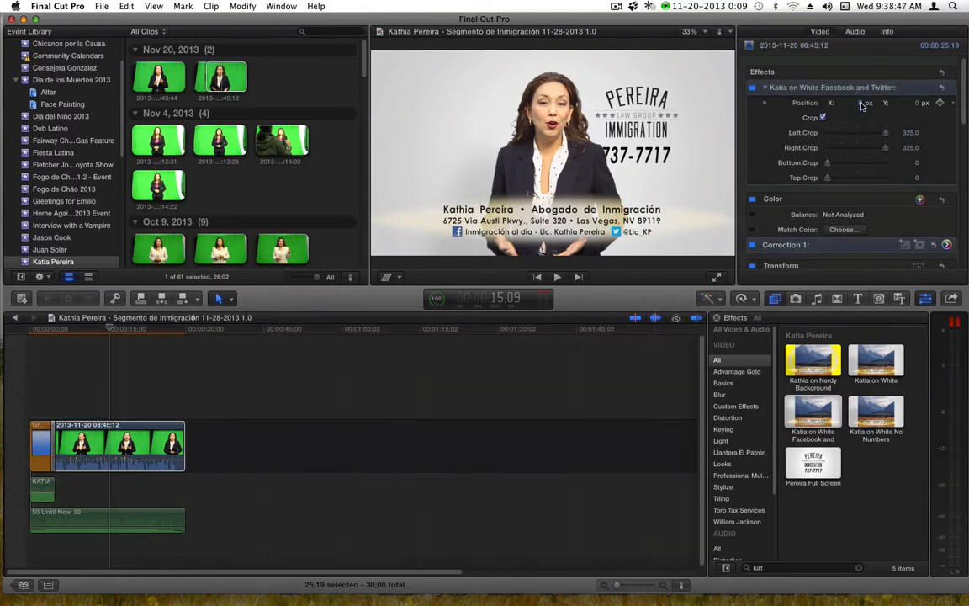
left_click_drag(860, 104, 855, 102)
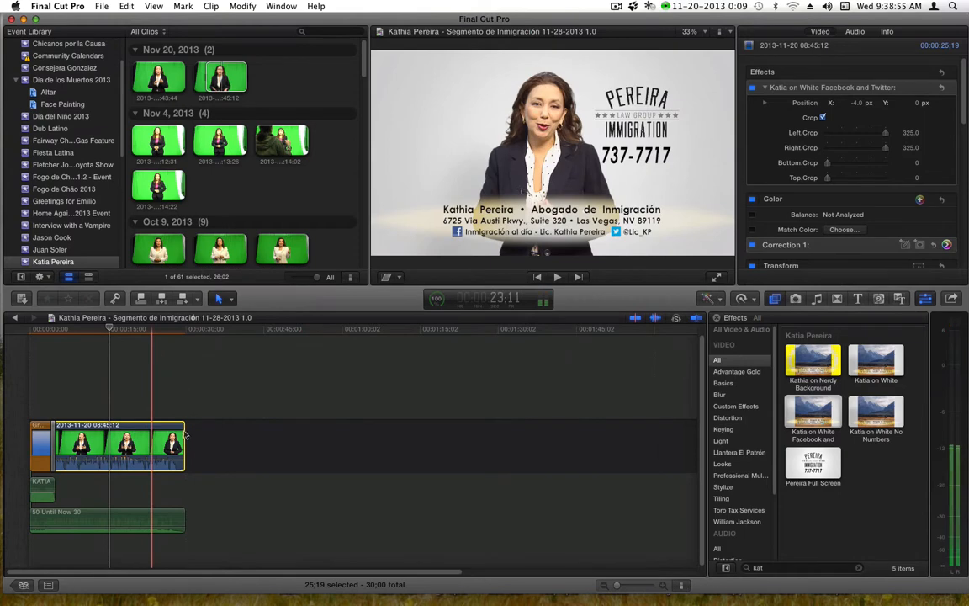
Enlarge the timeline so the whole segment is easier to inspect, and skim the new presenter clip to its end
left_click(163, 397)
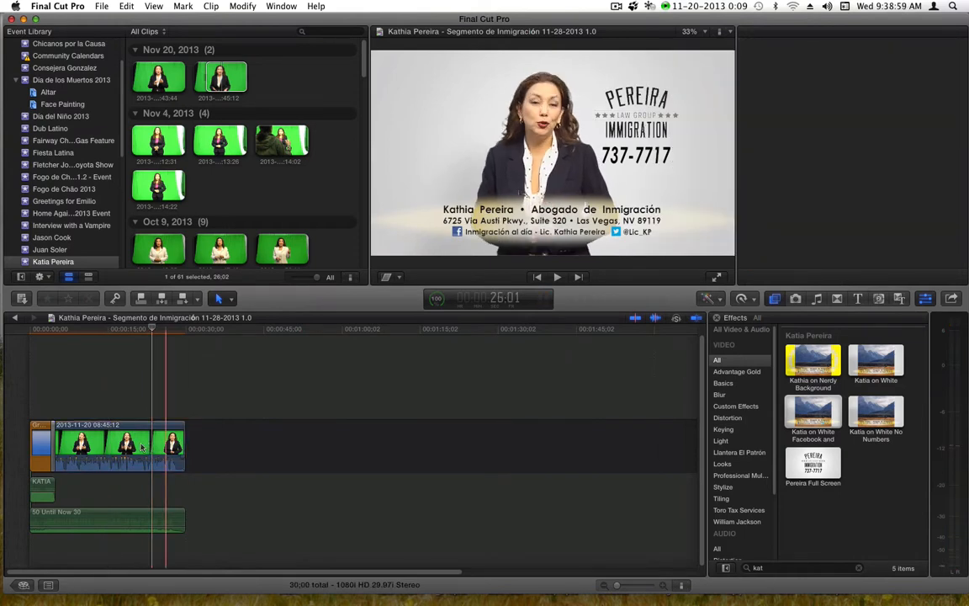
left_click(142, 447)
key("z")
left_click(143, 445)
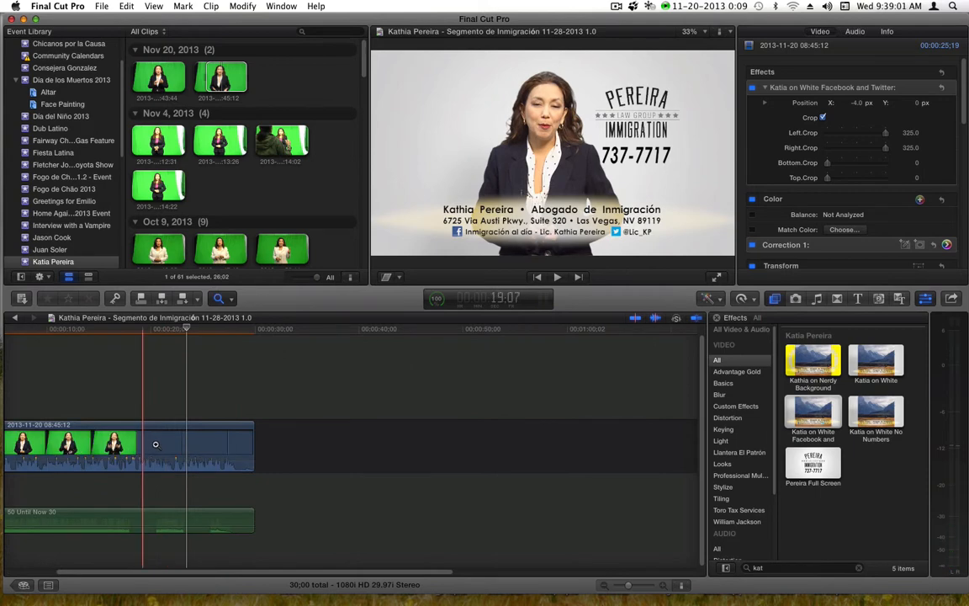
key("a")
left_click_drag(182, 573, 122, 575)
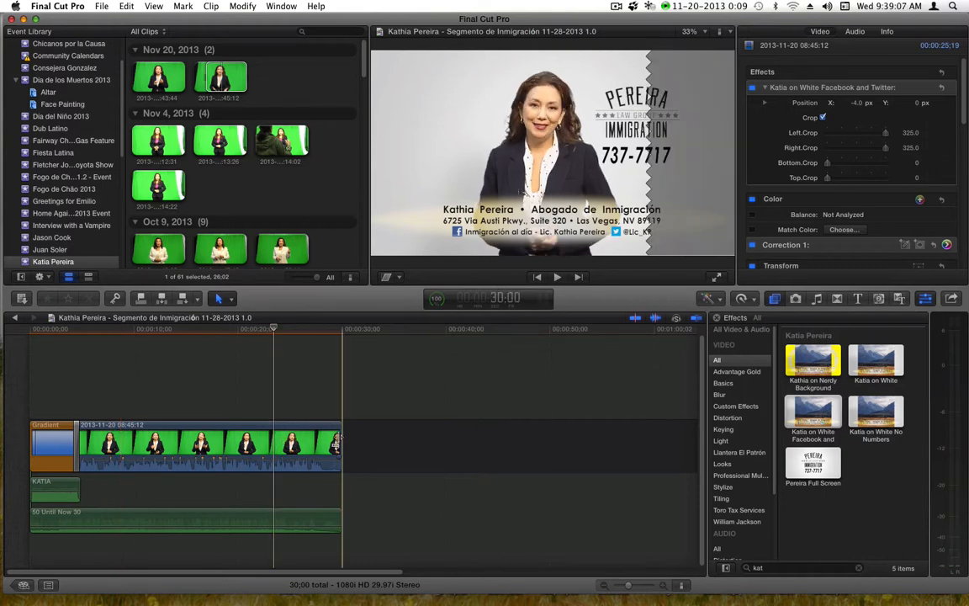
Trim the presenter clip's end to a 24;07 duration and lengthen the Gradient opener to 6;03 so the segment fills 30 seconds
left_click_drag(337, 443, 322, 439)
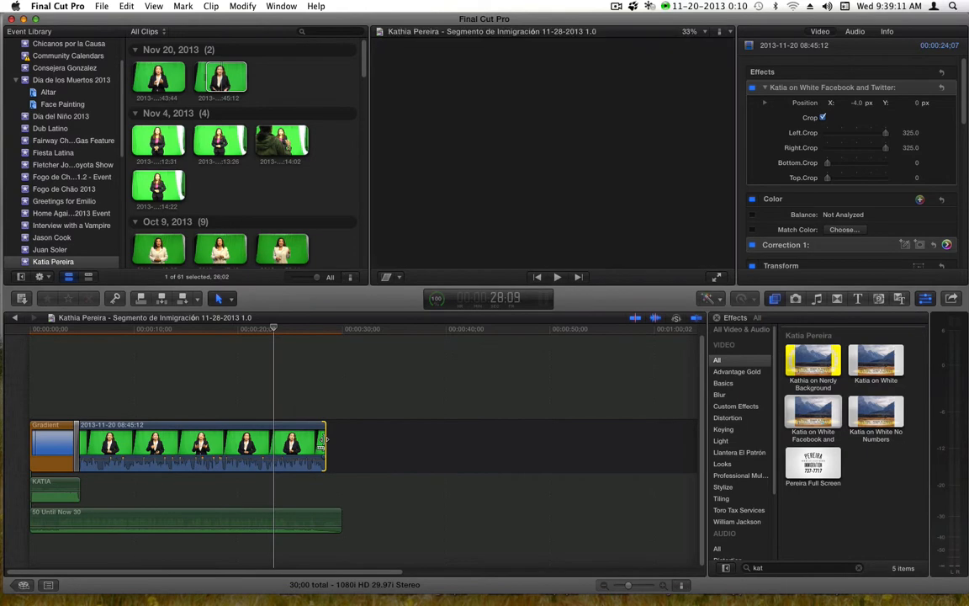
key("Up")
key("Down")
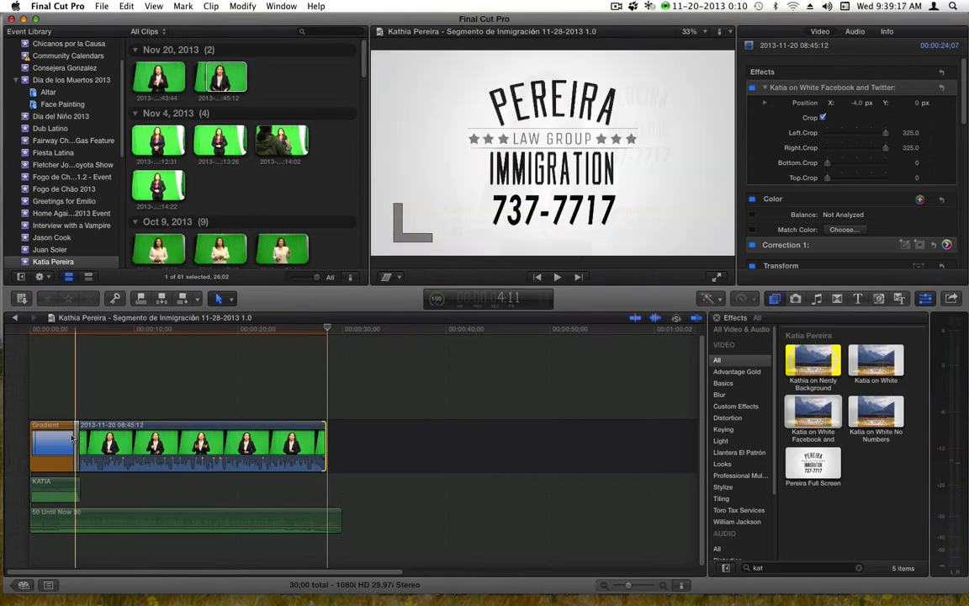
left_click_drag(74, 436, 84, 436)
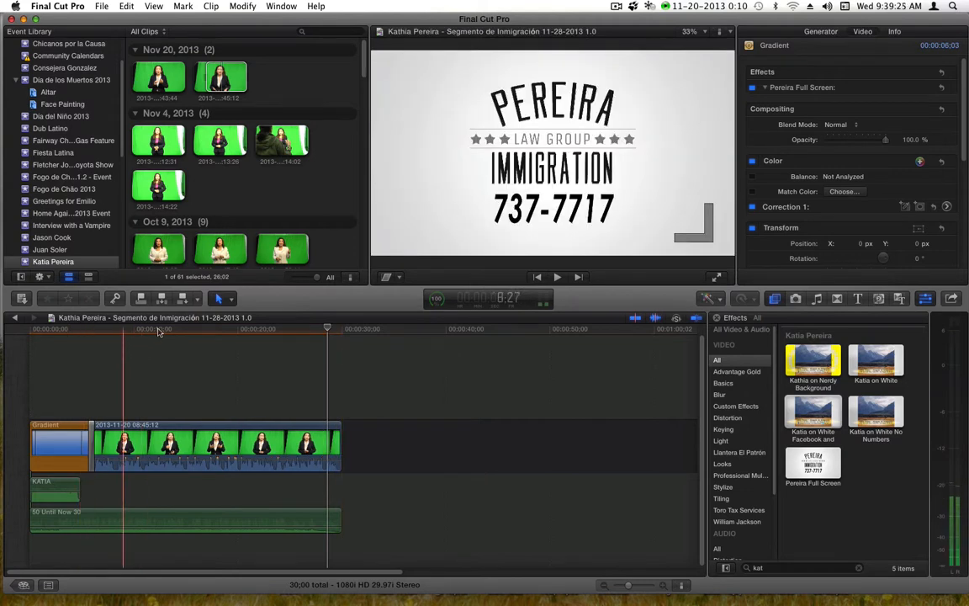
Preview the retimed segment and shift the short audio clip under the Gradient opener about 26 frames later
left_click(286, 332)
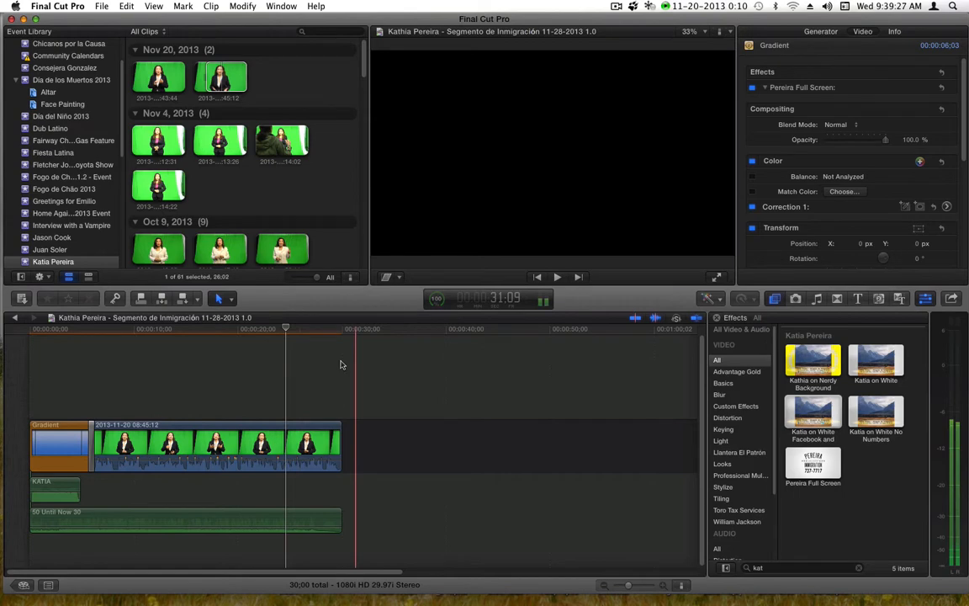
left_click(227, 329)
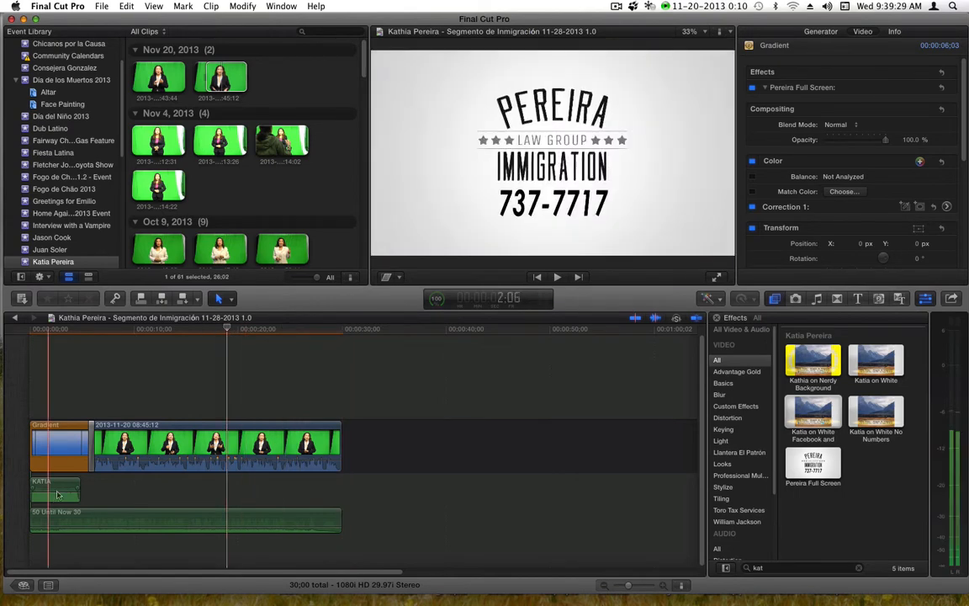
left_click_drag(57, 495, 64, 488)
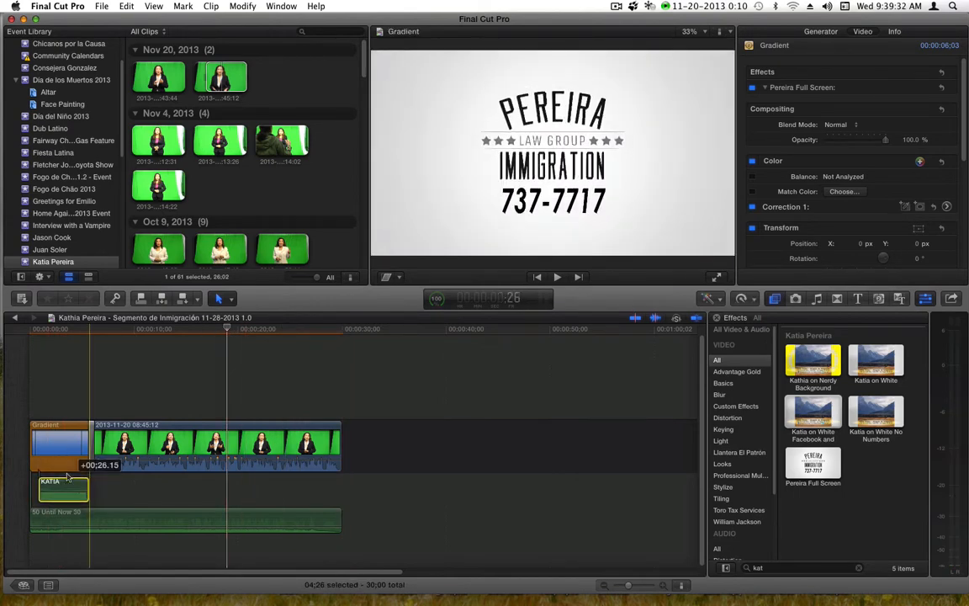
left_click(124, 329)
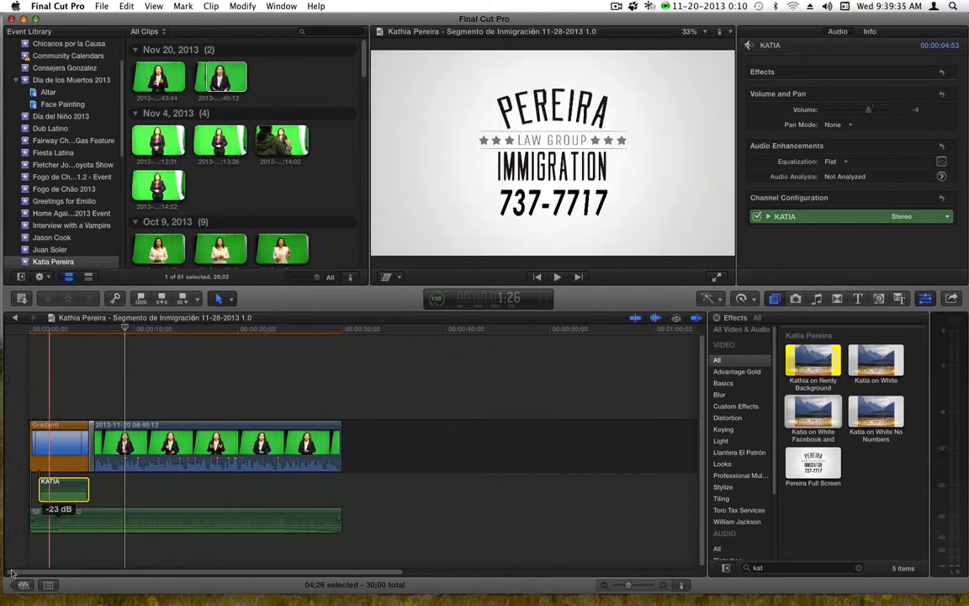
Export the 11-21-2013 project from the Project Library as a master file with the XDCAM HD (35 Mbps) video codec
key("super+0")
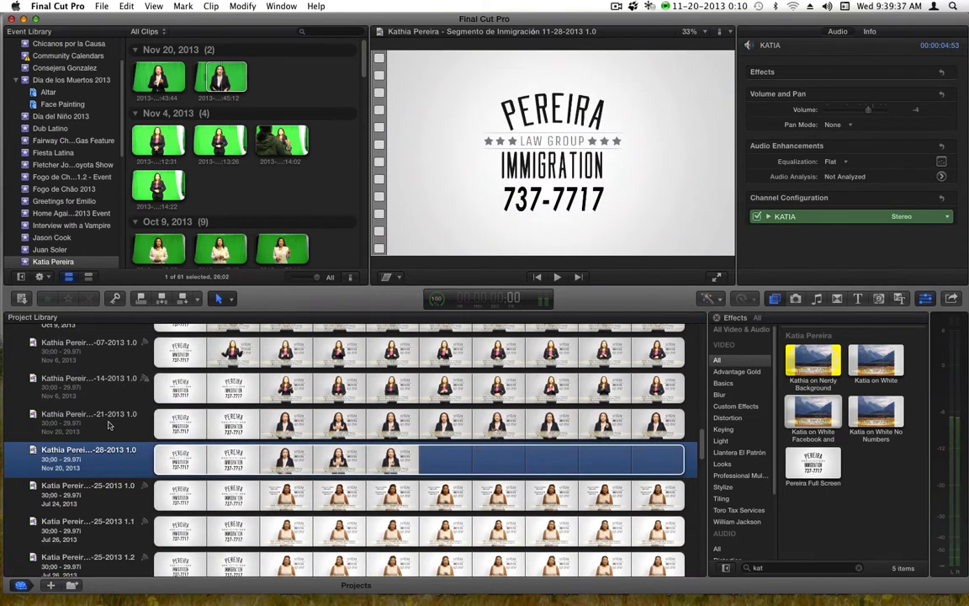
left_click(95, 423)
key("super+e")
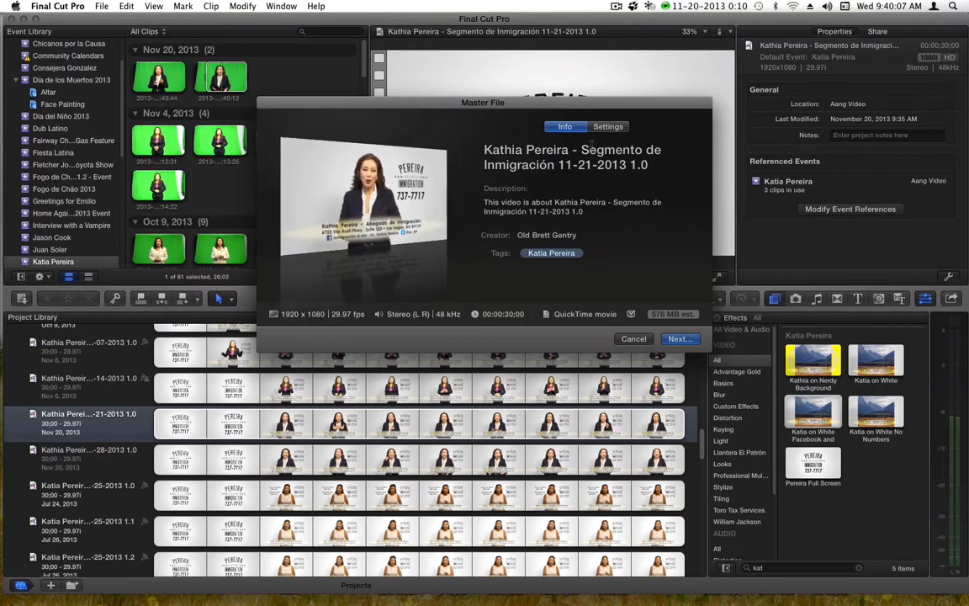
left_click(606, 125)
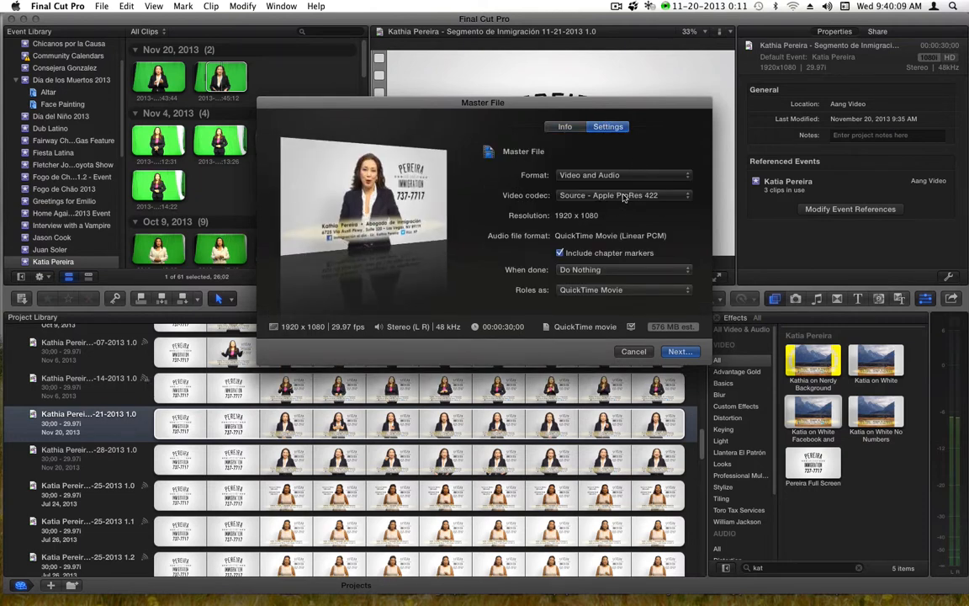
left_click(623, 196)
left_click(612, 391)
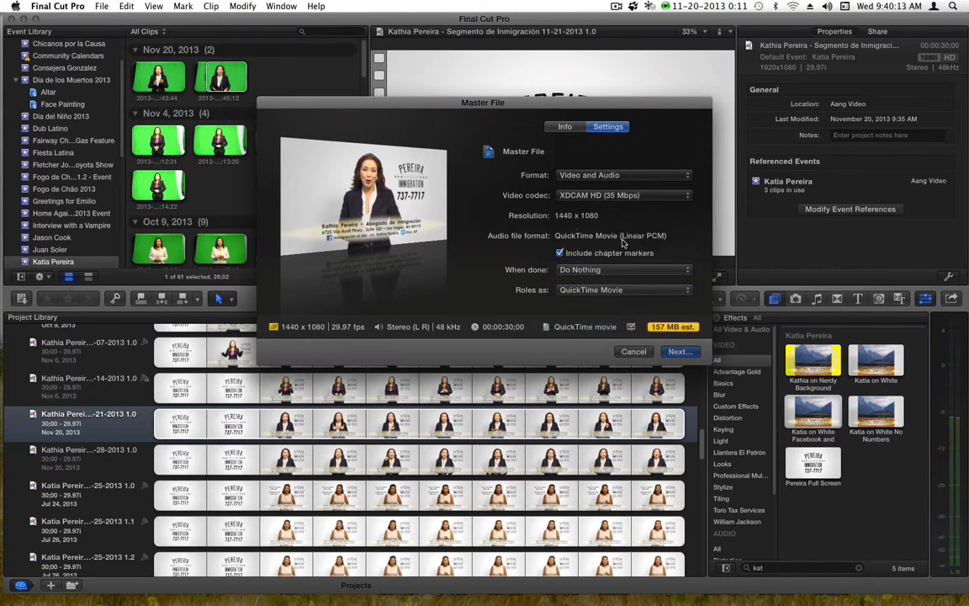
key("Return")
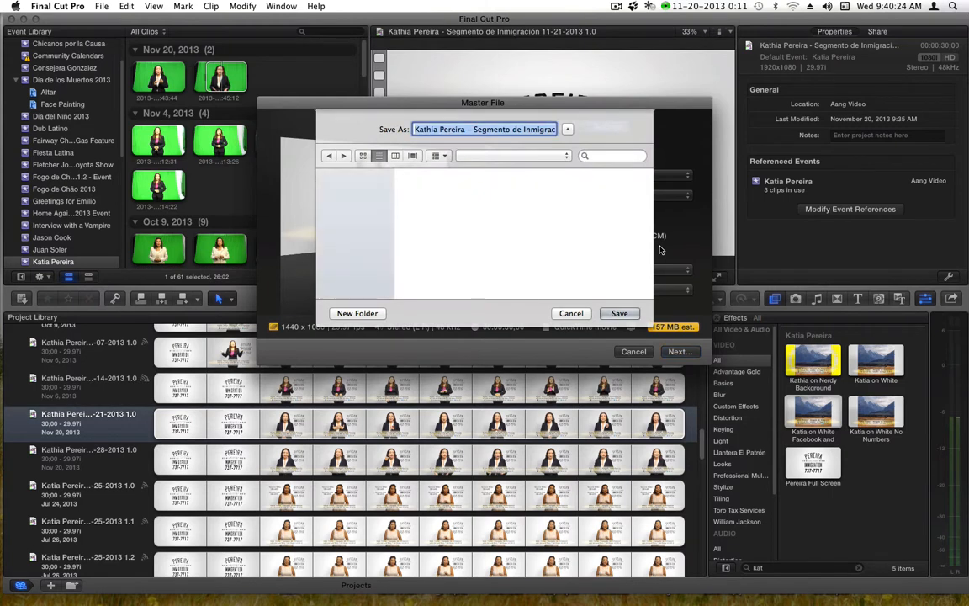
left_click(620, 315)
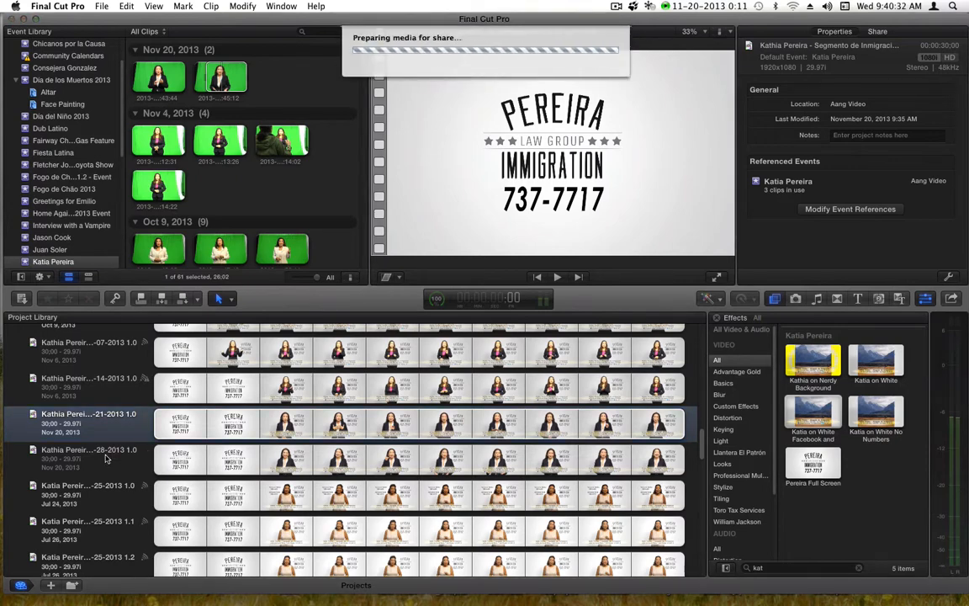
Export the 11-28-2013 project as an XDCAM HD (35 Mbps) master file and show the details of the Sharing background task
left_click(106, 459)
key("super+e")
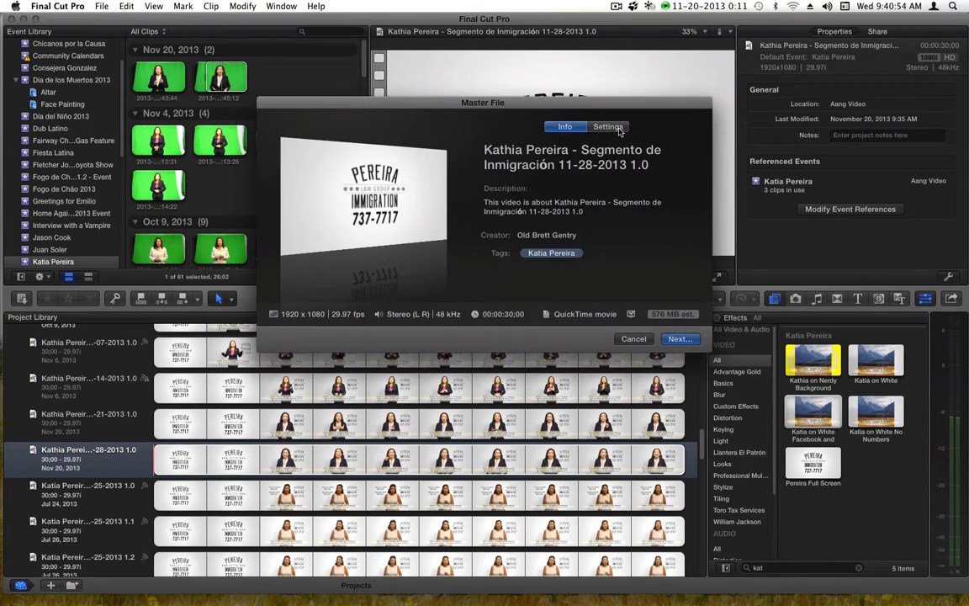
left_click(618, 129)
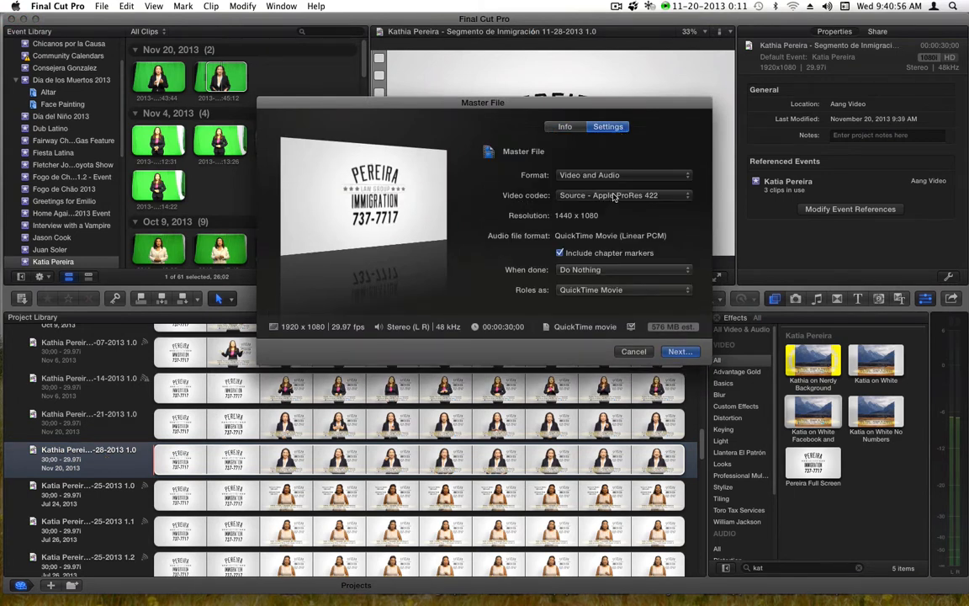
left_click(612, 197)
left_click(607, 337)
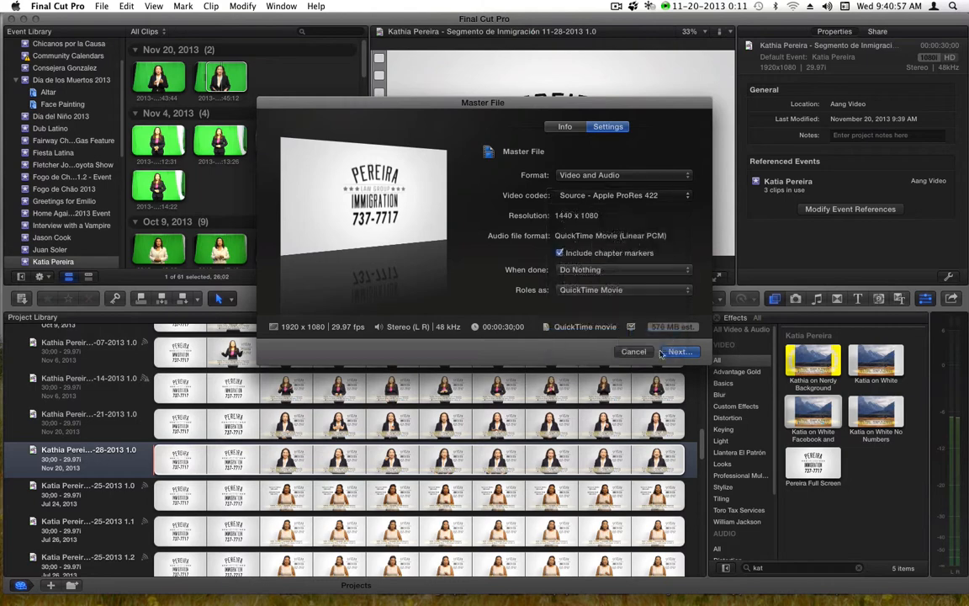
left_click(680, 352)
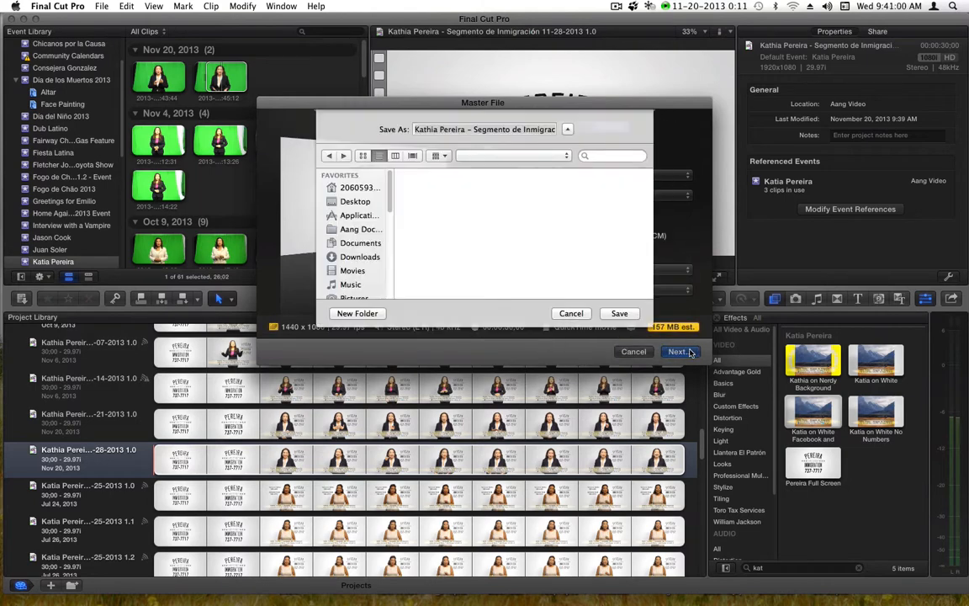
left_click(620, 314)
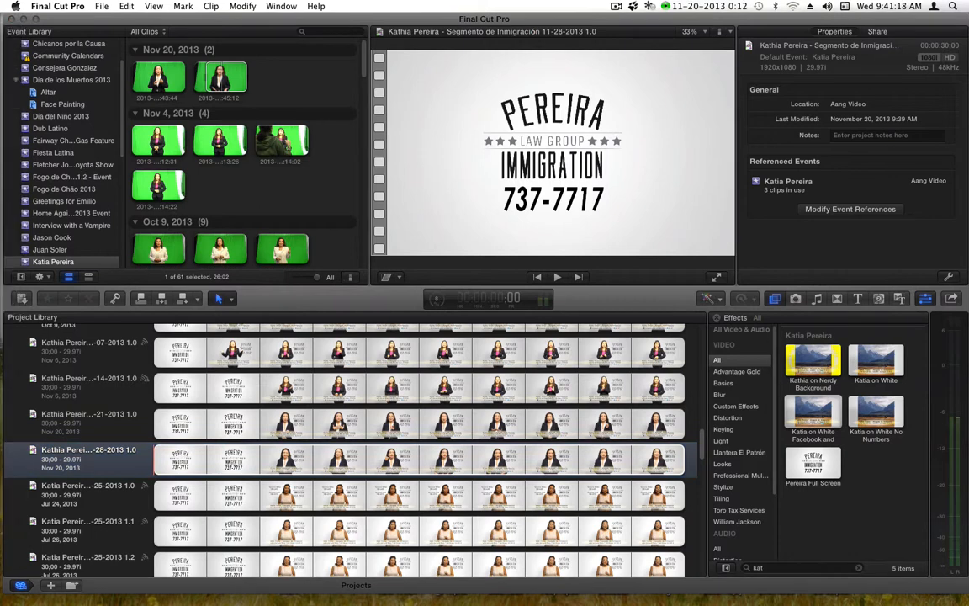
left_click_drag(0, 117, 727, 113)
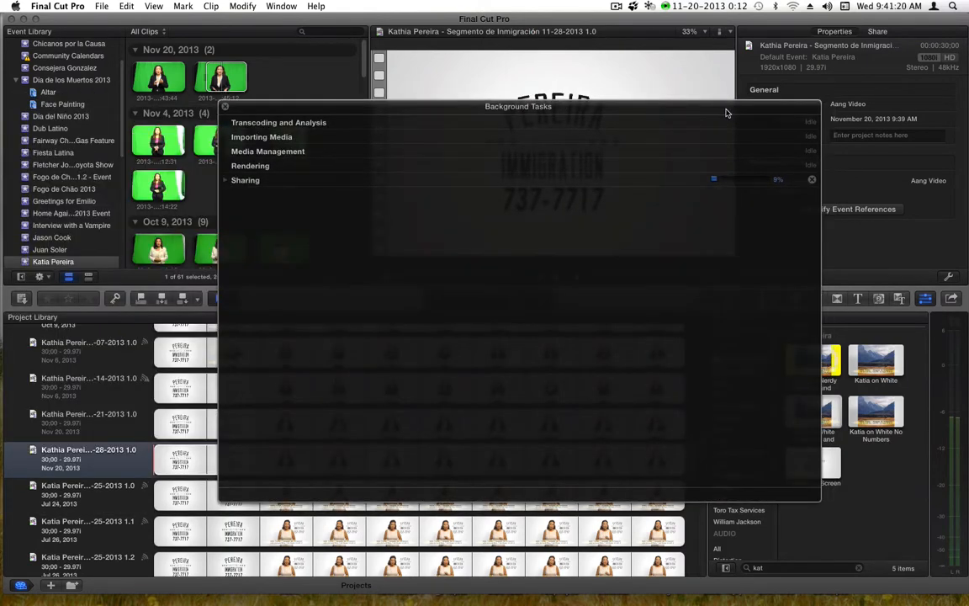
left_click(226, 181)
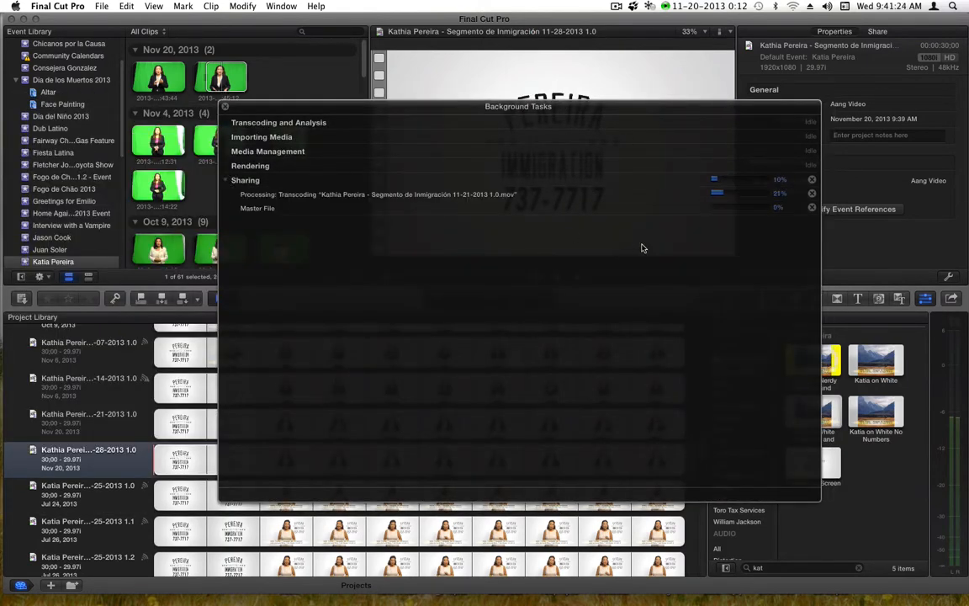